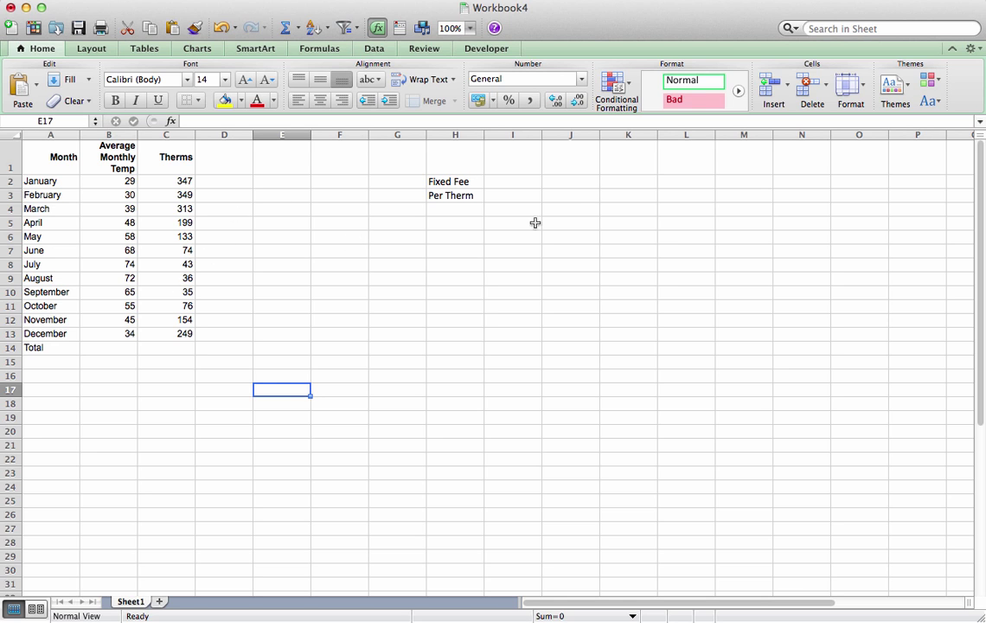
Enter a fixed fee of 15 in I2 and a per-therm rate of 1.30 in I3.
click(515, 182)
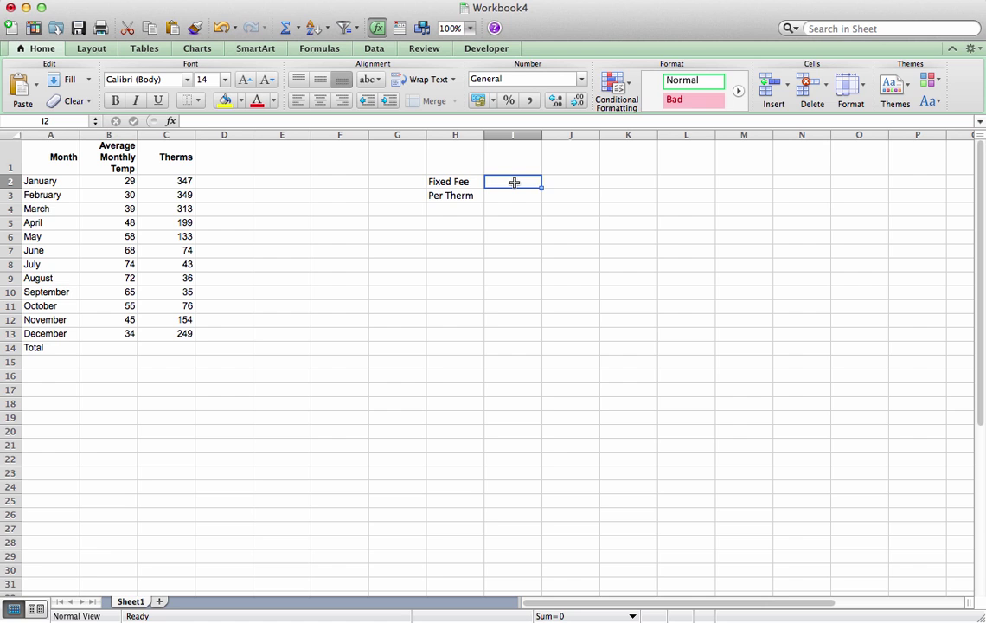
text(14)
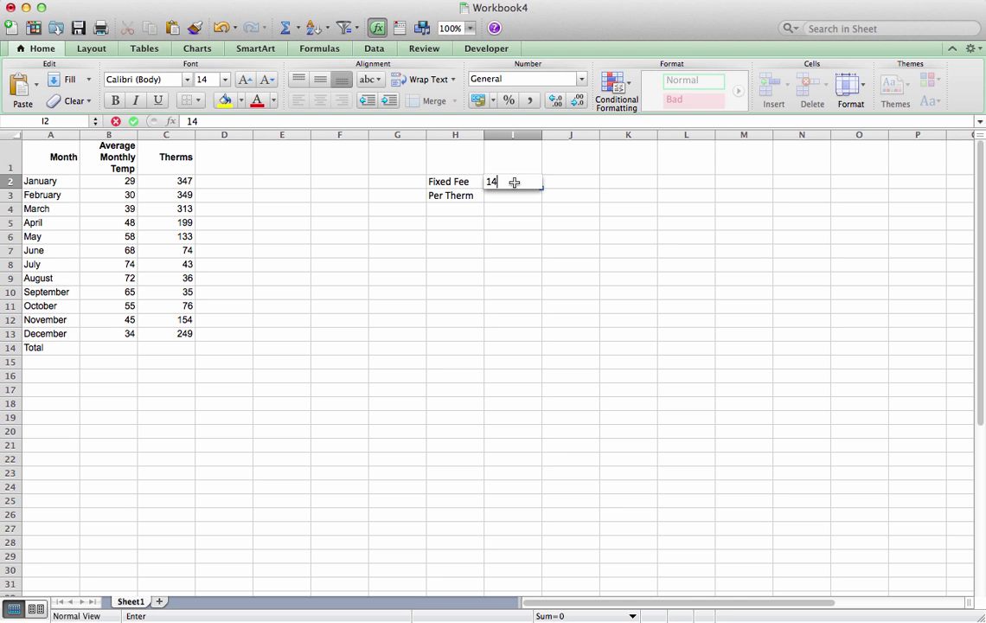
key(BackSpace)
text(5)
key(Return)
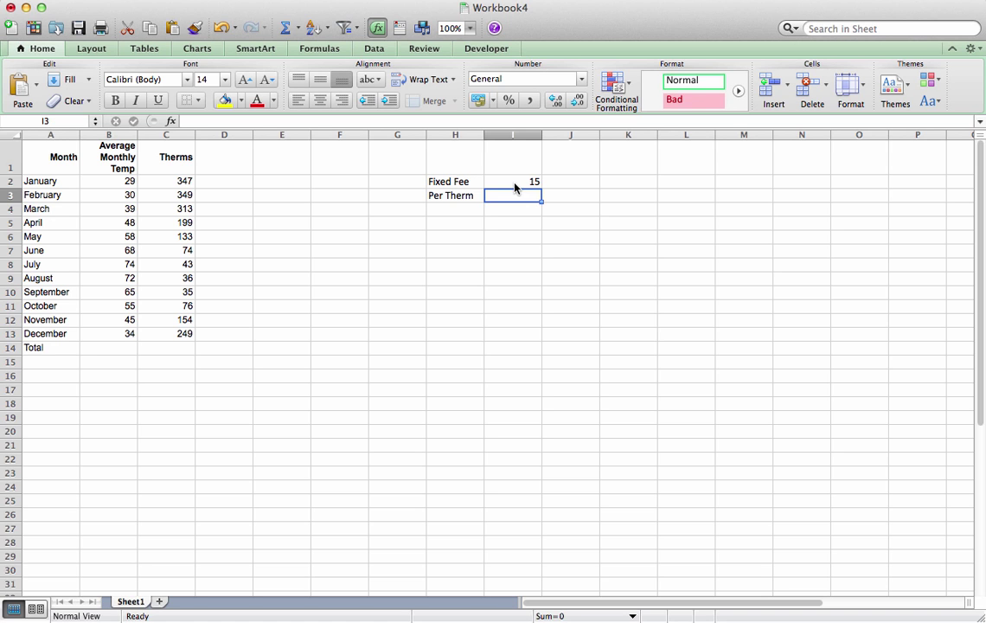
text(1.)
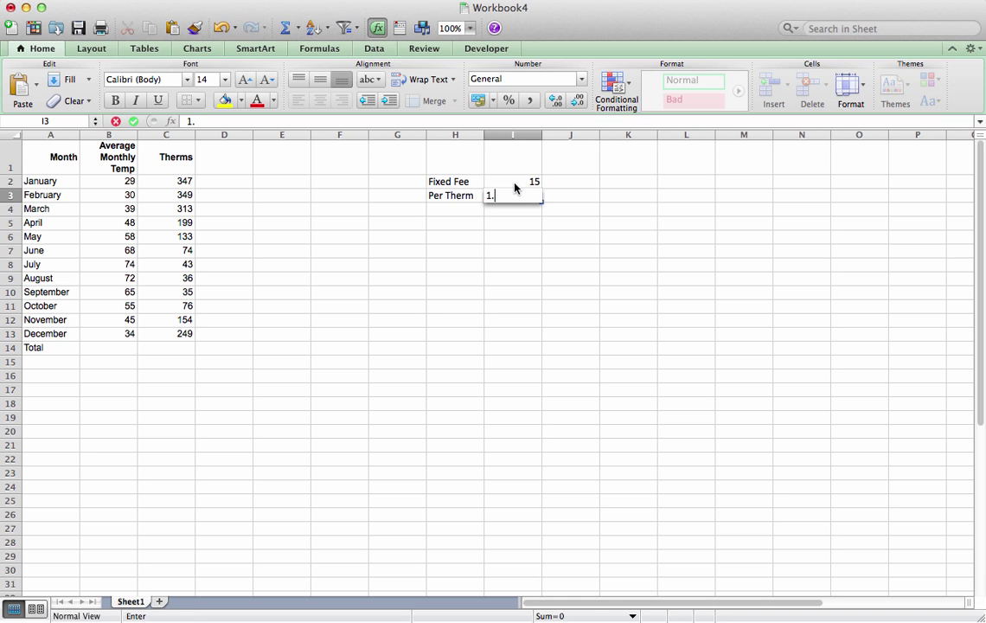
text(30)
key(Return)
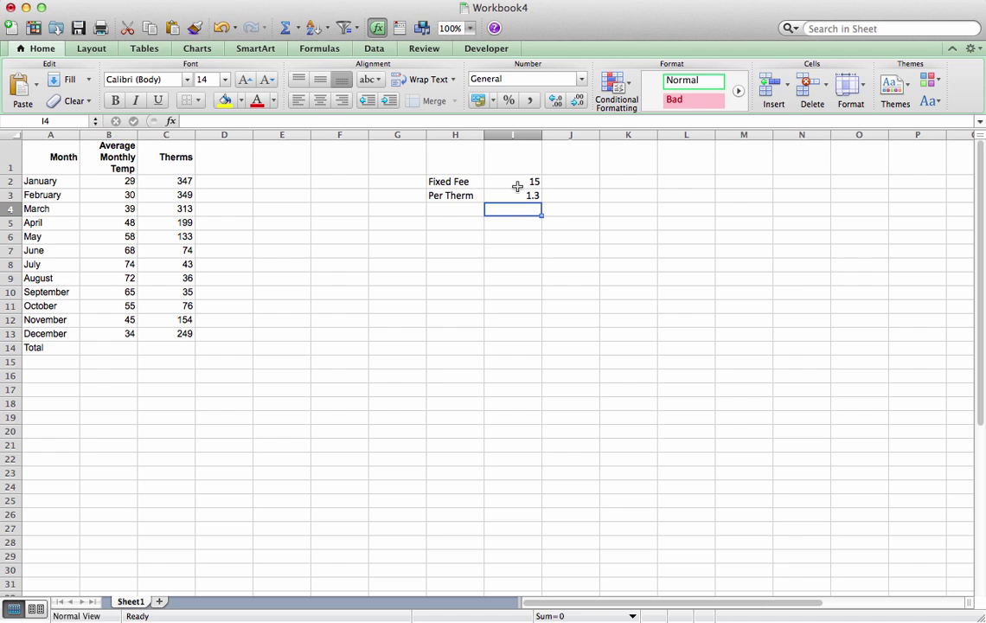
Calculate January's cost in D2 with =$I$2+$I$3*C2 and fill the formula down to December in D13.
click(219, 183)
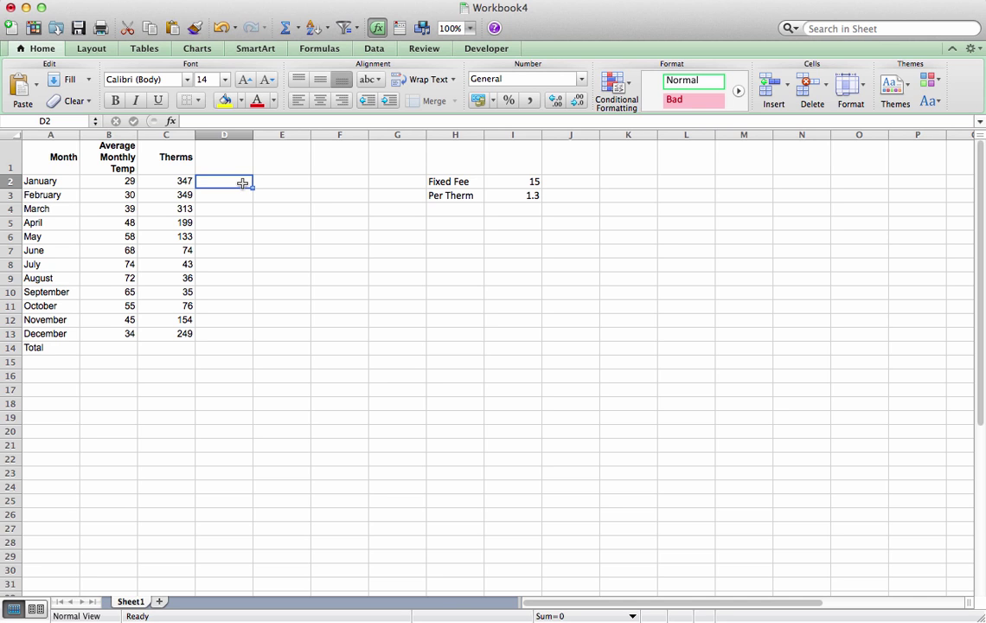
text(=)
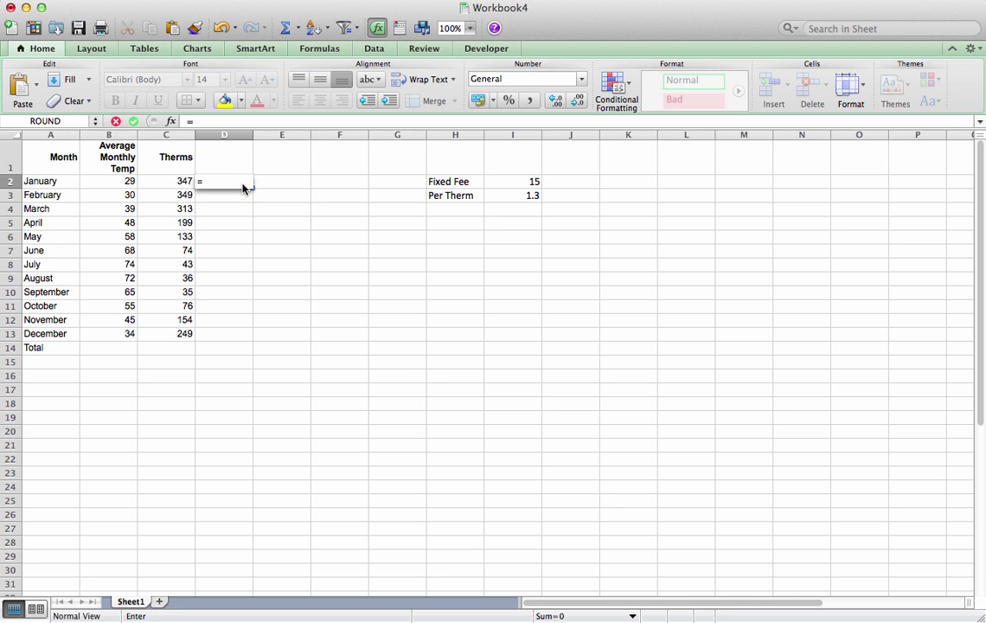
text($)
text(I$2)
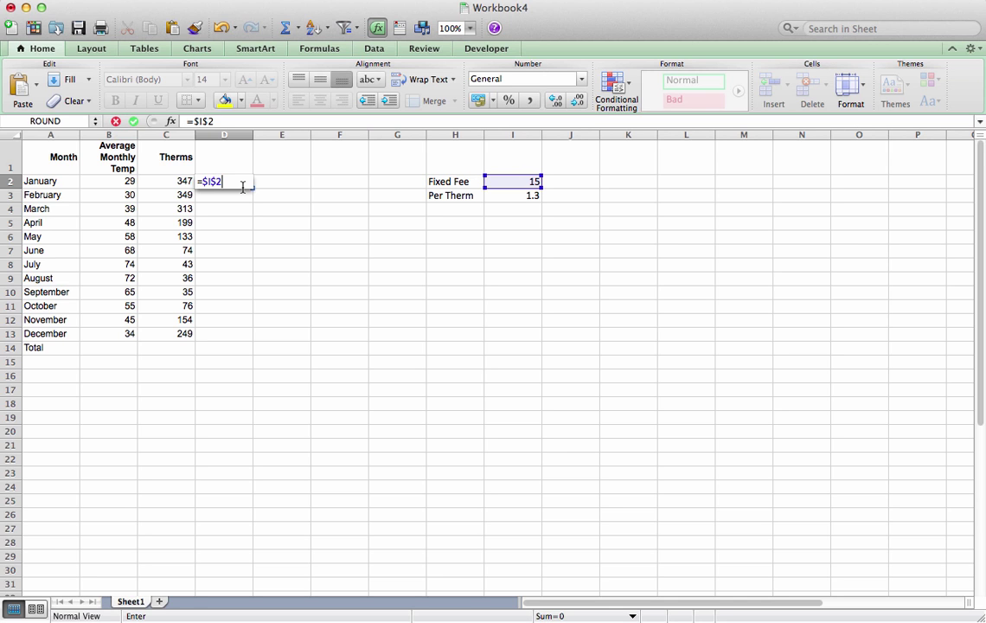
text(+$I$3)
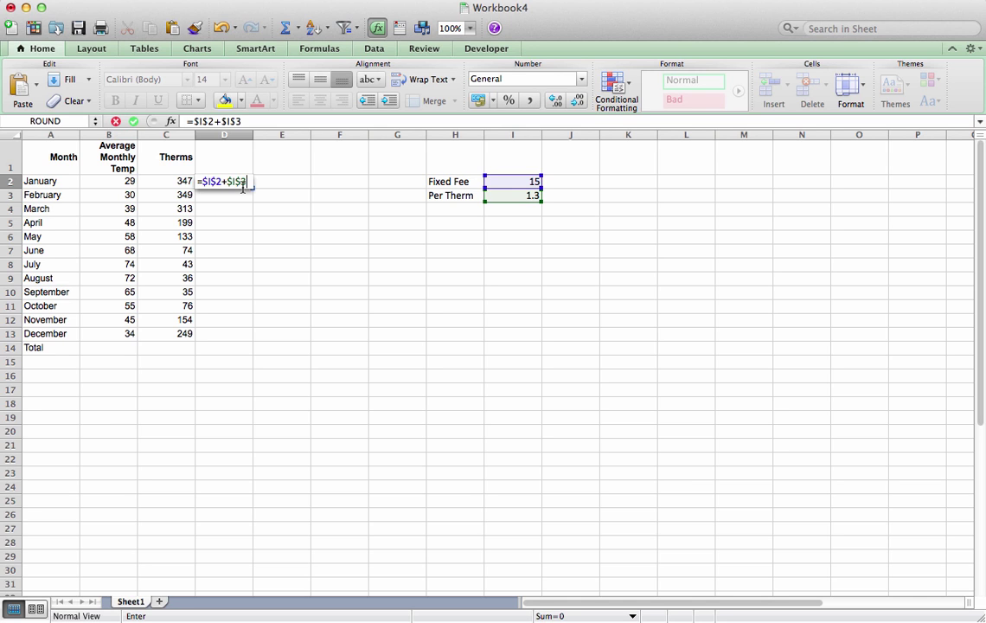
text(*C2)
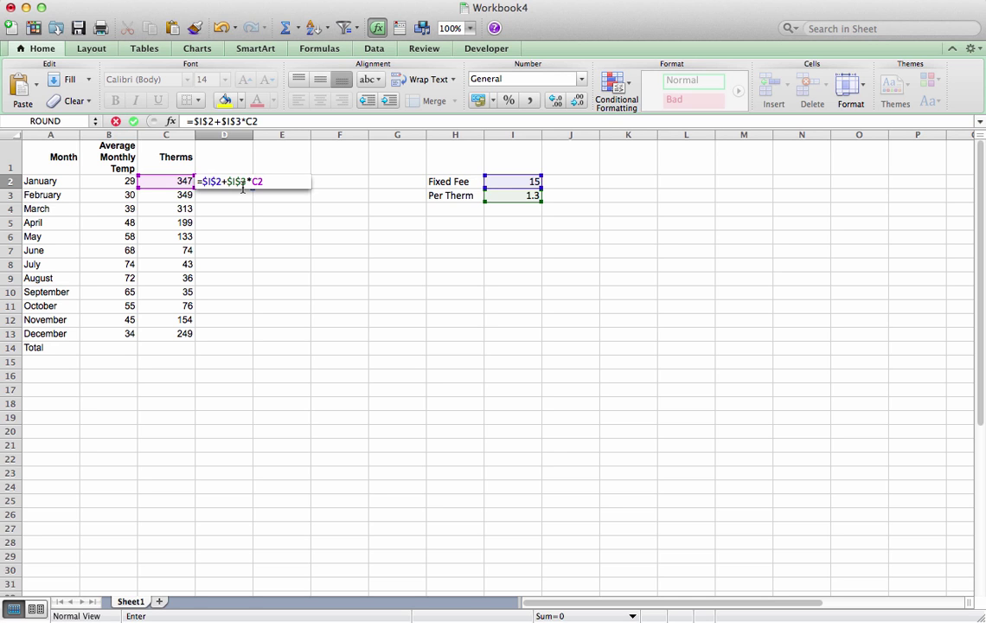
key(Return)
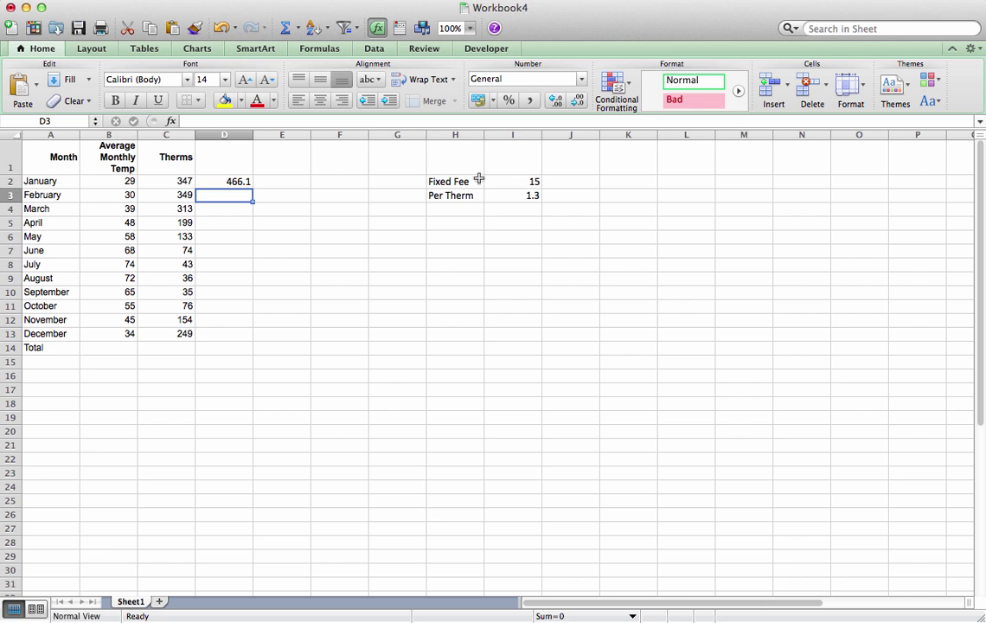
click(221, 181)
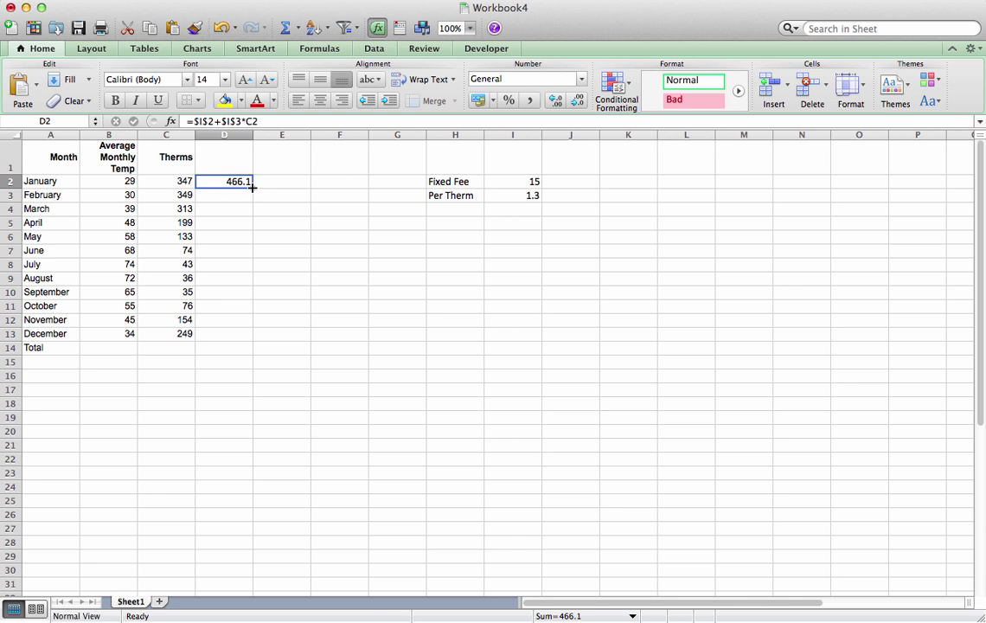
drag(253, 187, 251, 335)
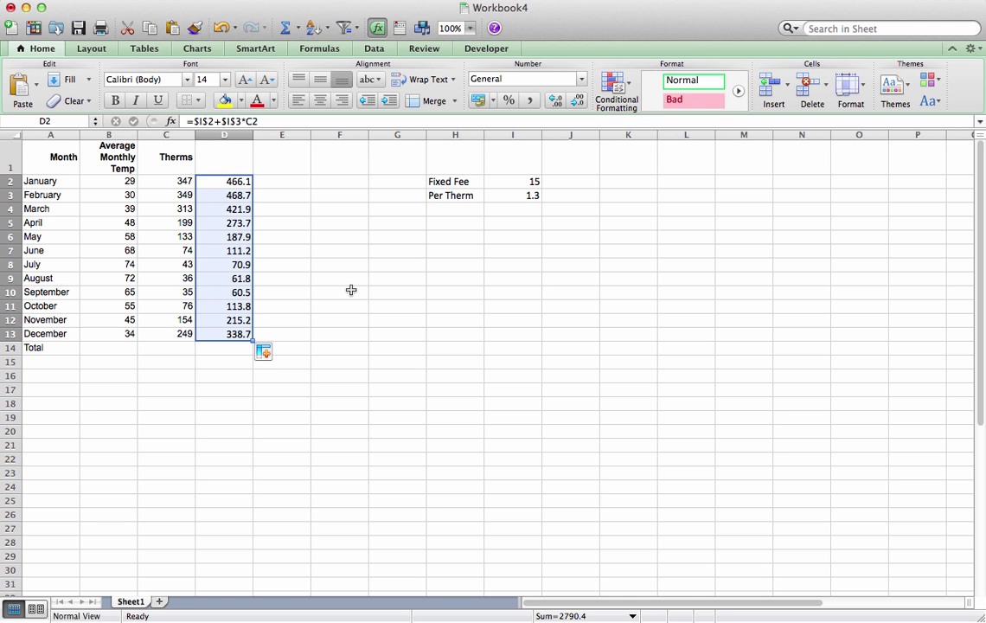
Compare the January and February cost formulas in D2 and D3, checking their absolute and relative references.
click(220, 182)
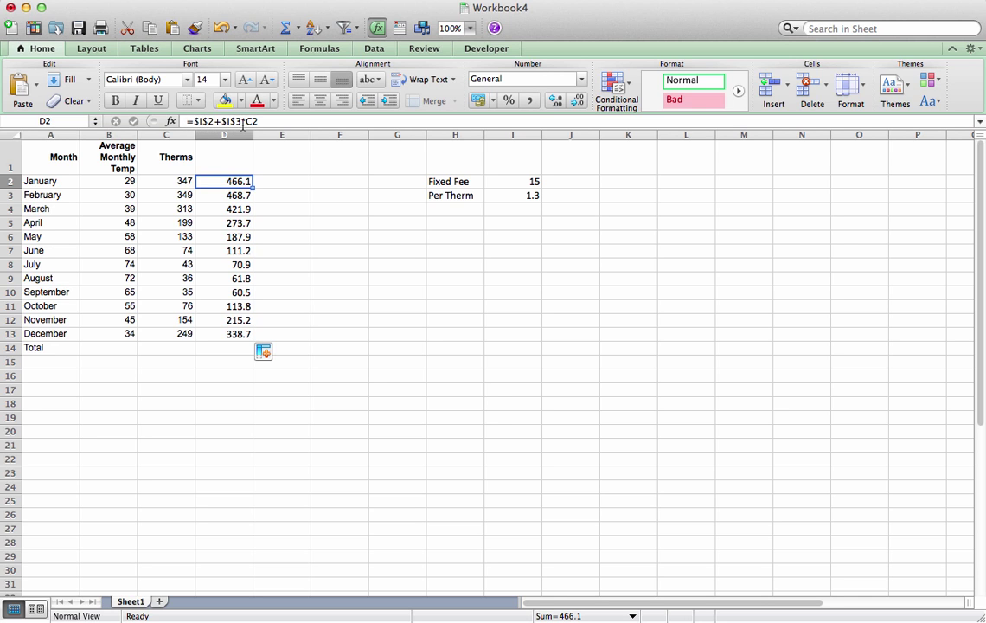
click(215, 195)
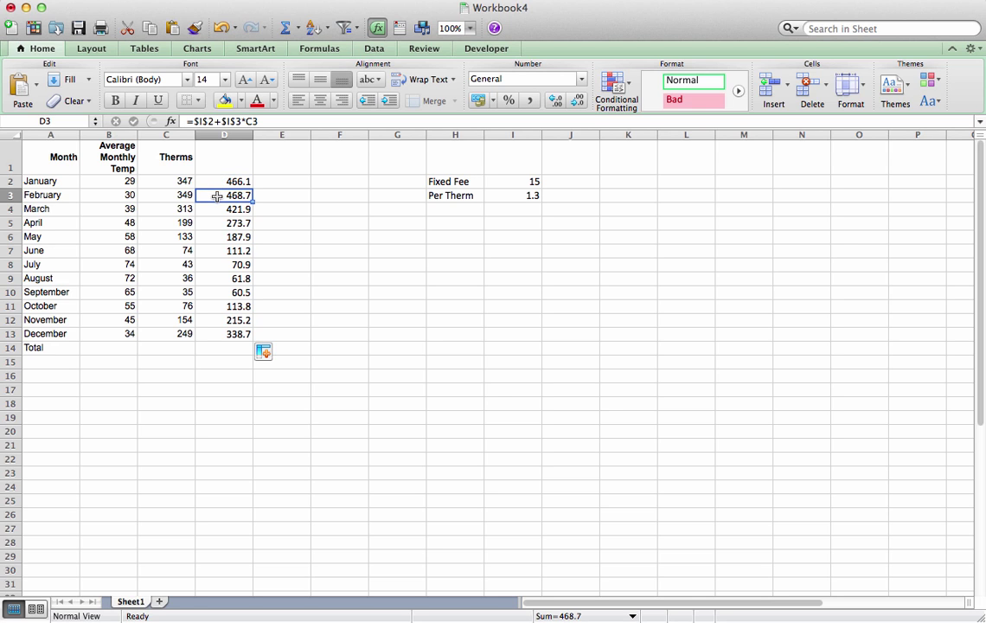
click(235, 179)
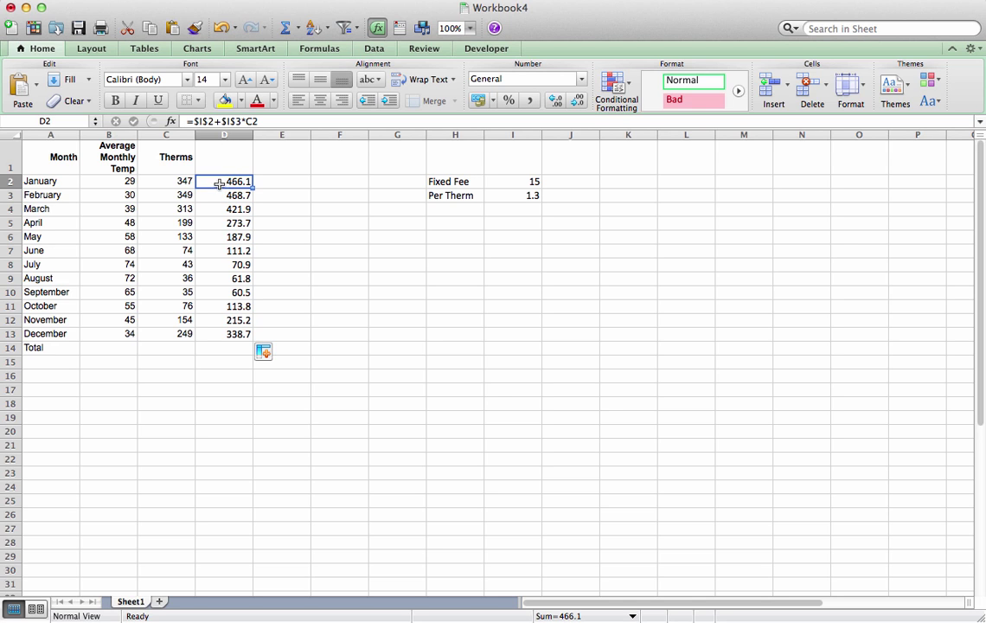
click(214, 194)
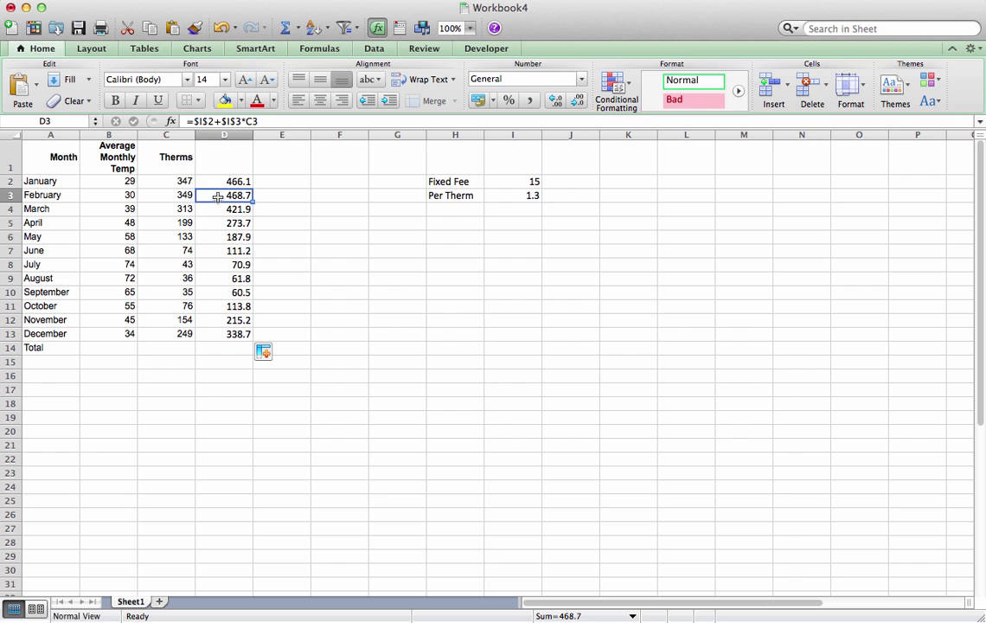
click(201, 180)
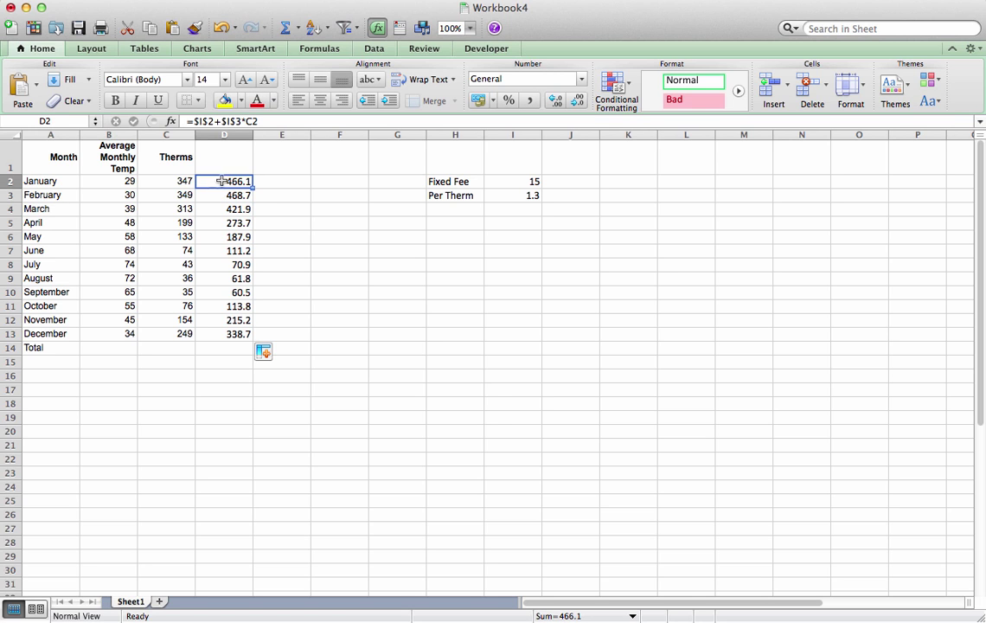
click(219, 195)
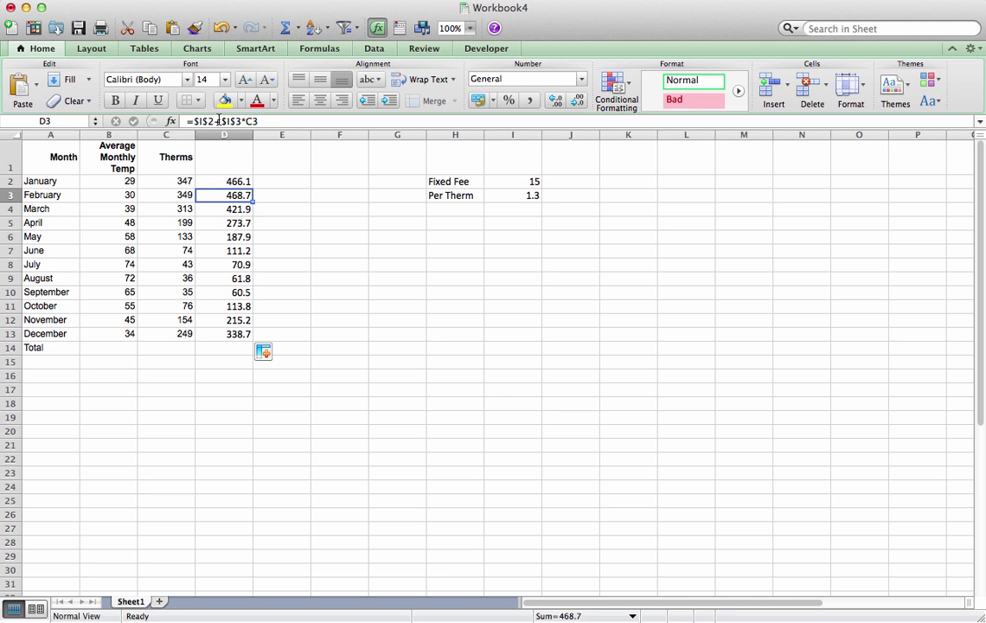
click(226, 183)
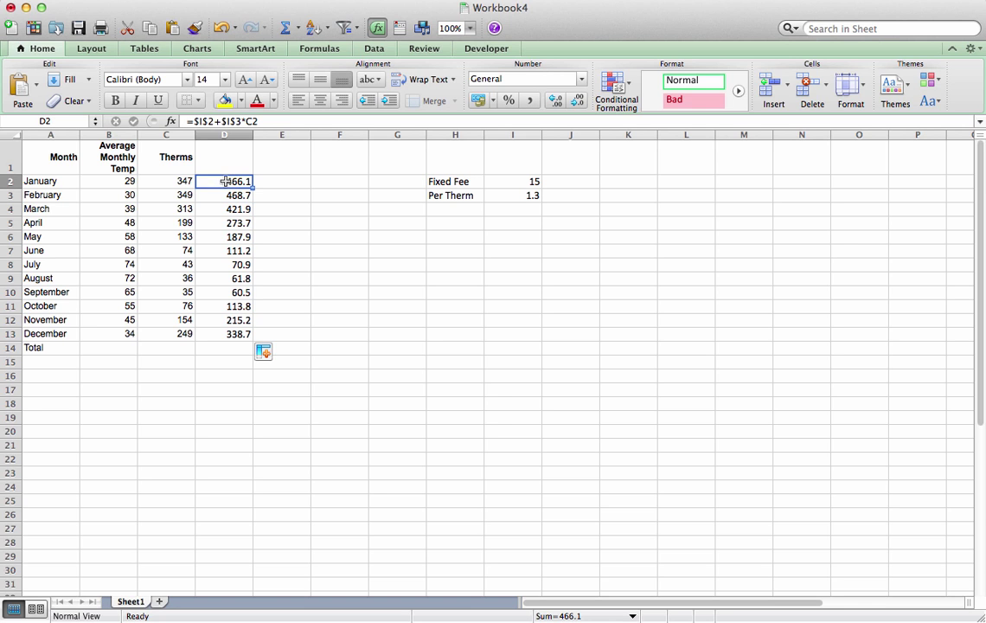
click(261, 121)
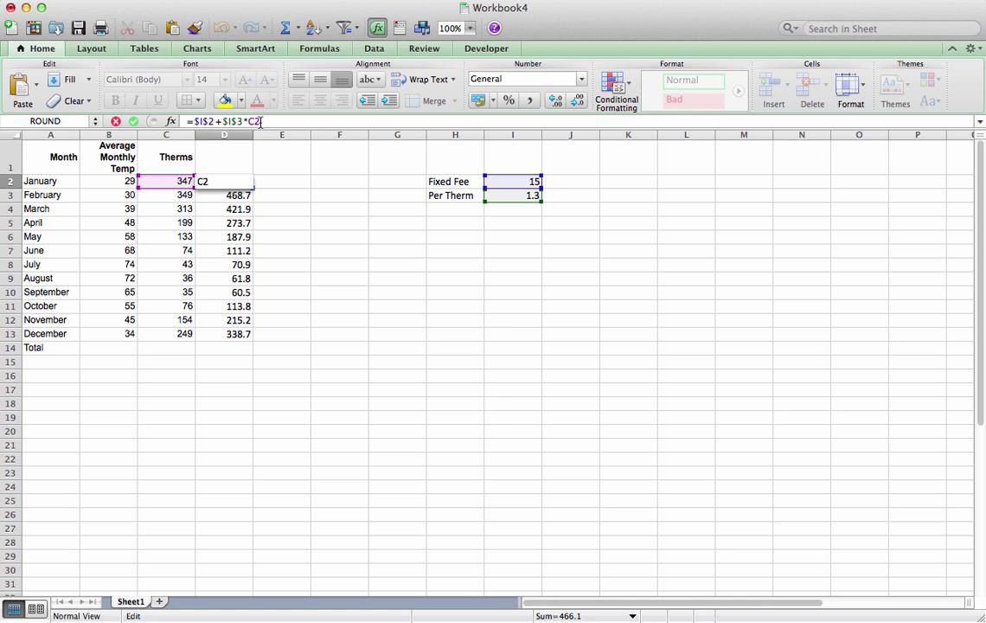
text(+)
click(235, 196)
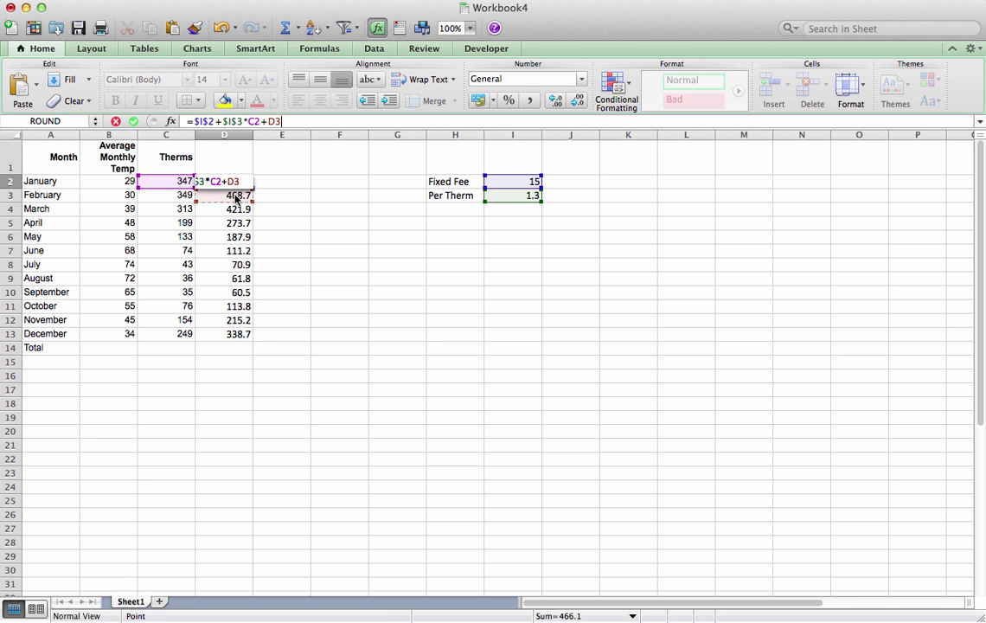
key(Escape)
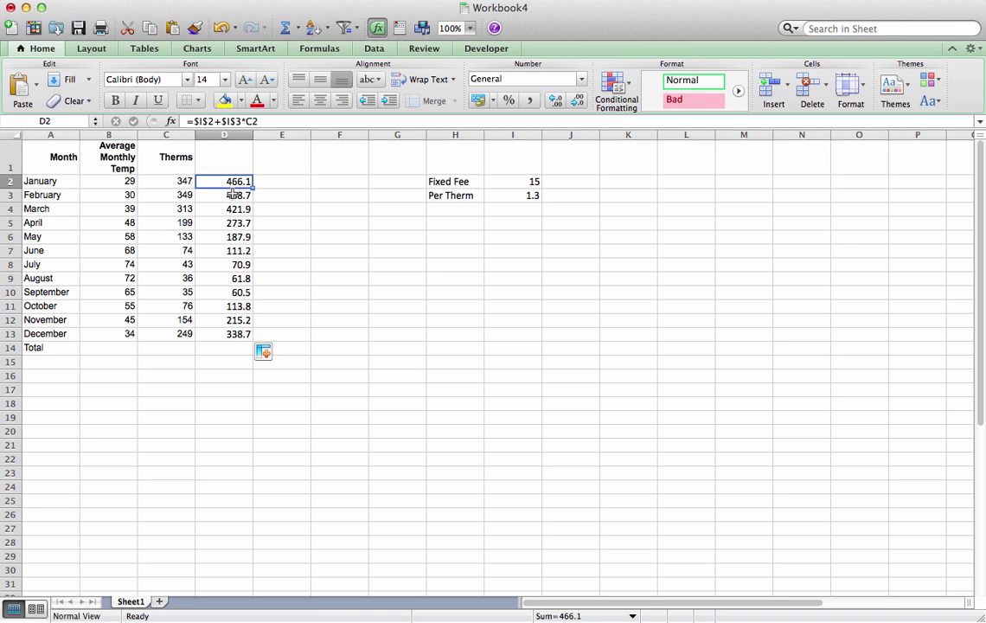
Inspect the filled cost formulas for February through April in D3:D5 and the March therms value in C4.
click(228, 196)
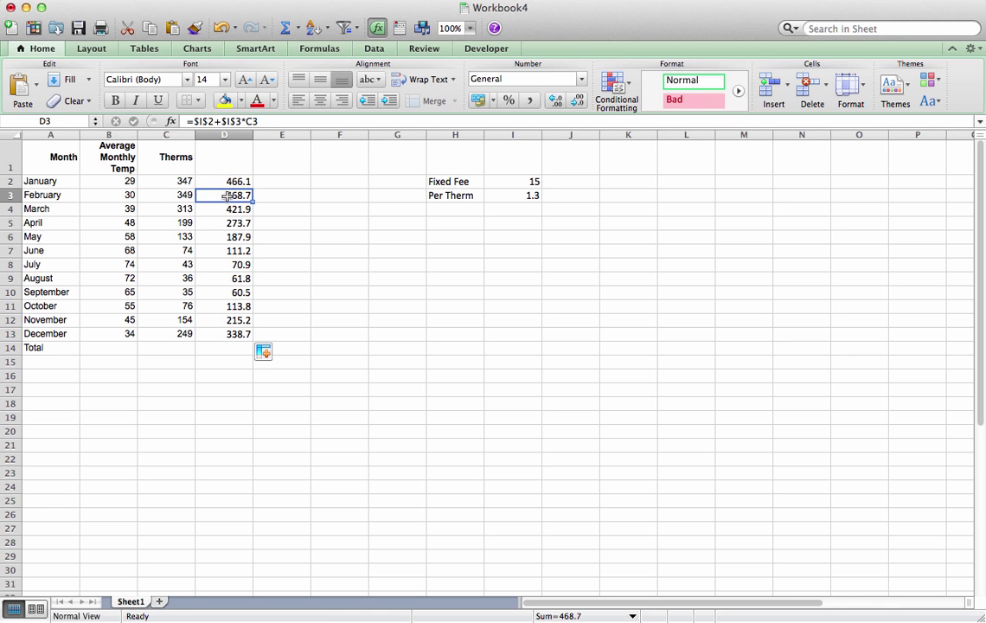
click(228, 210)
click(230, 224)
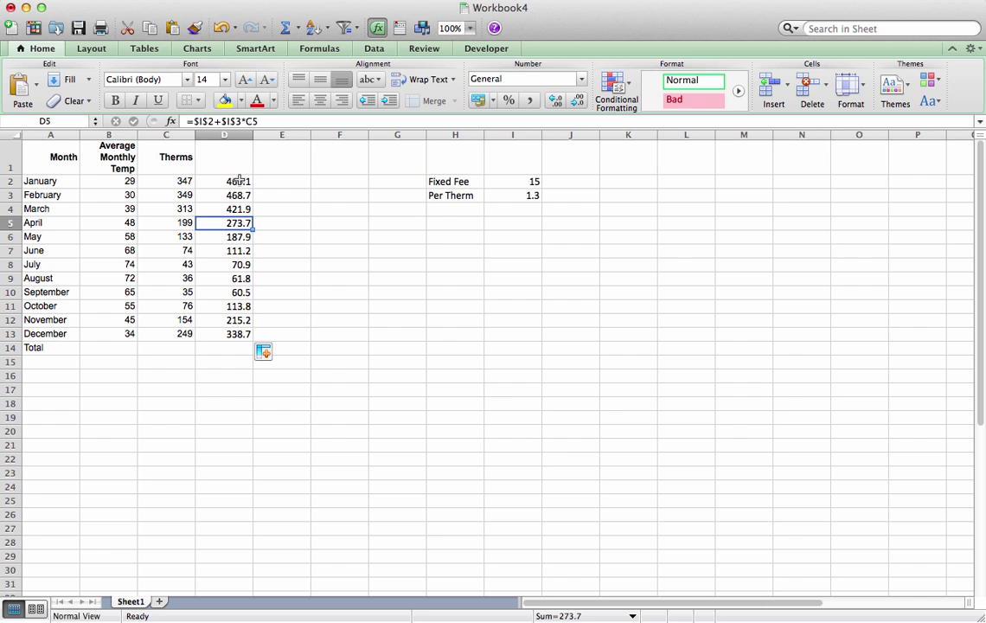
click(175, 208)
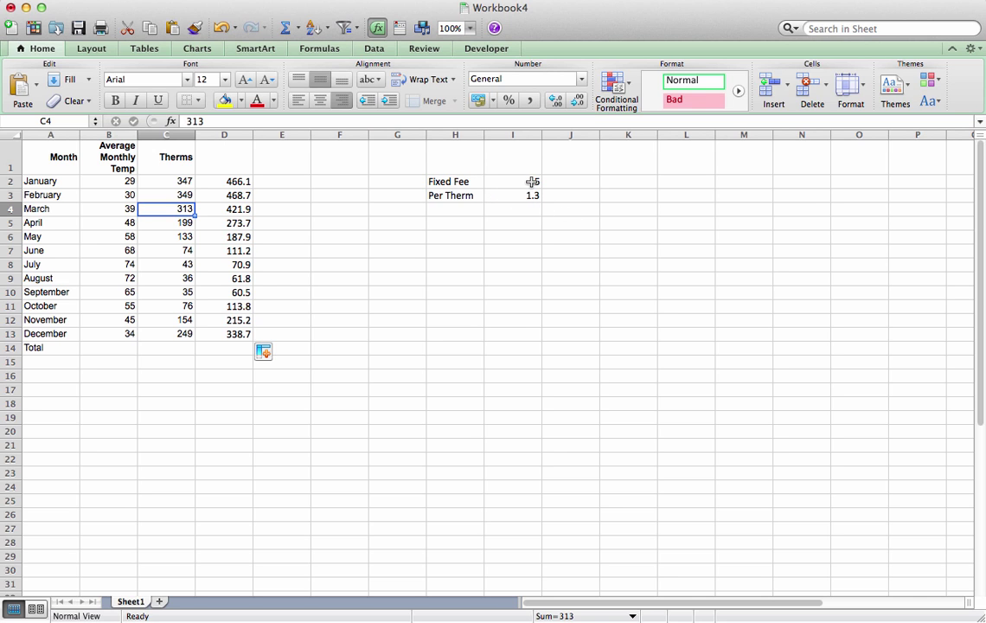
Add the column heading "Total Cost" in D1 and make it bold.
click(215, 163)
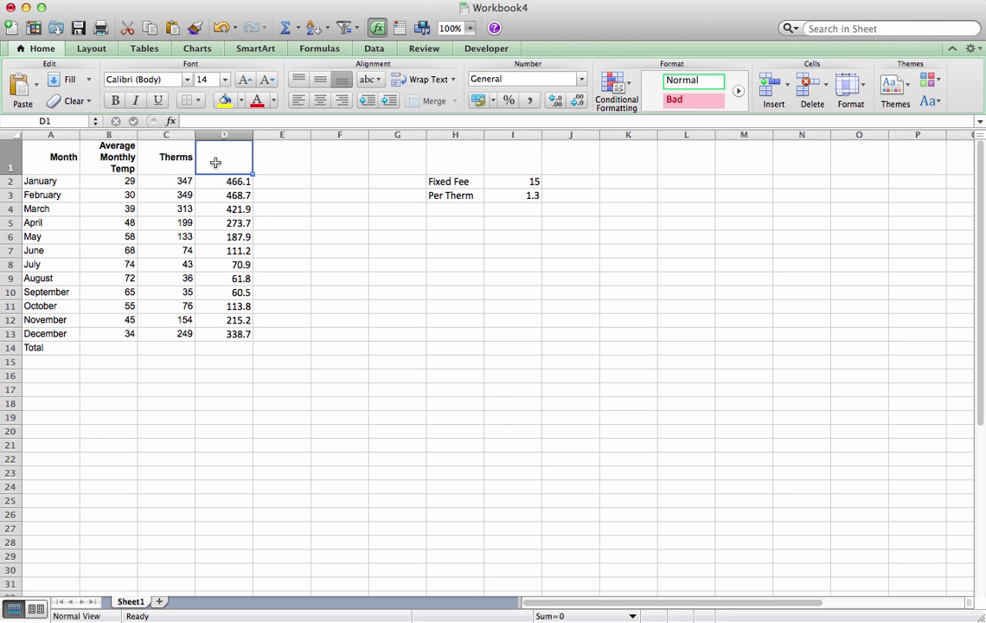
text(Total Cos)
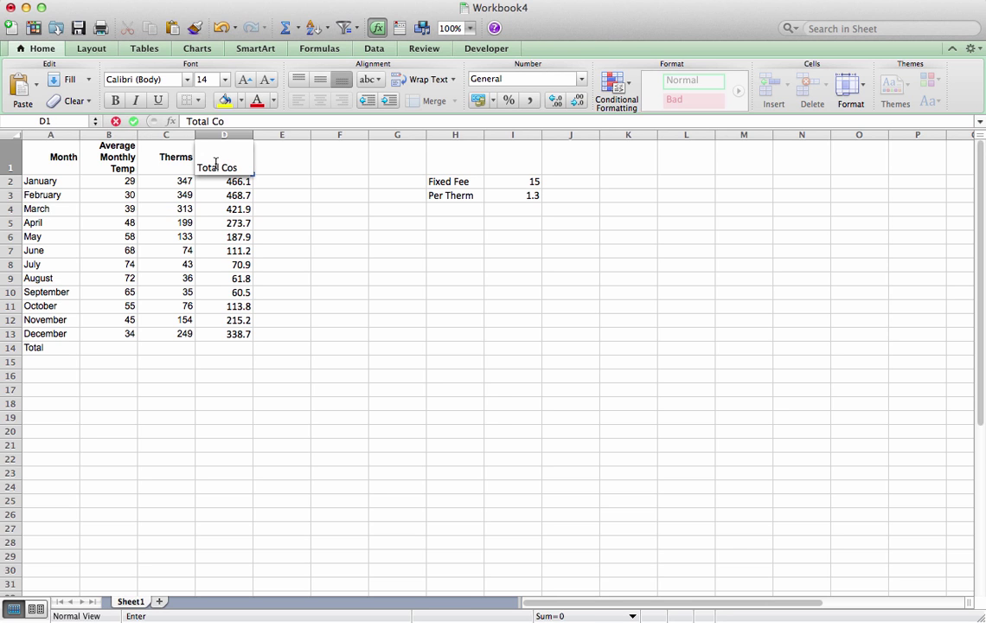
text(t)
key(Return)
click(238, 164)
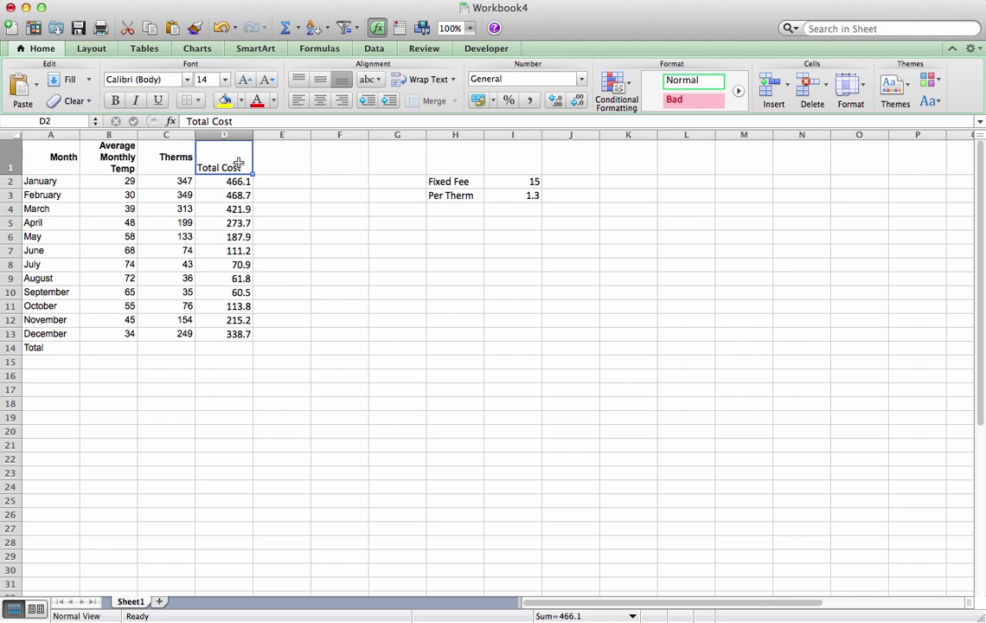
click(115, 100)
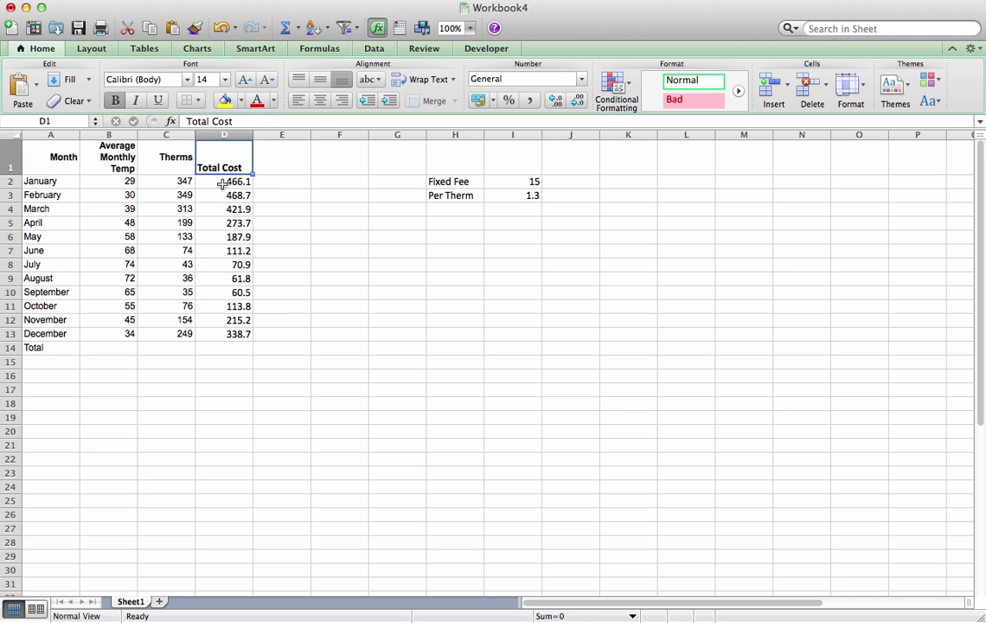
Format the monthly costs in D2:D13 as Currency with the $ symbol and two decimal places.
drag(228, 183, 227, 334)
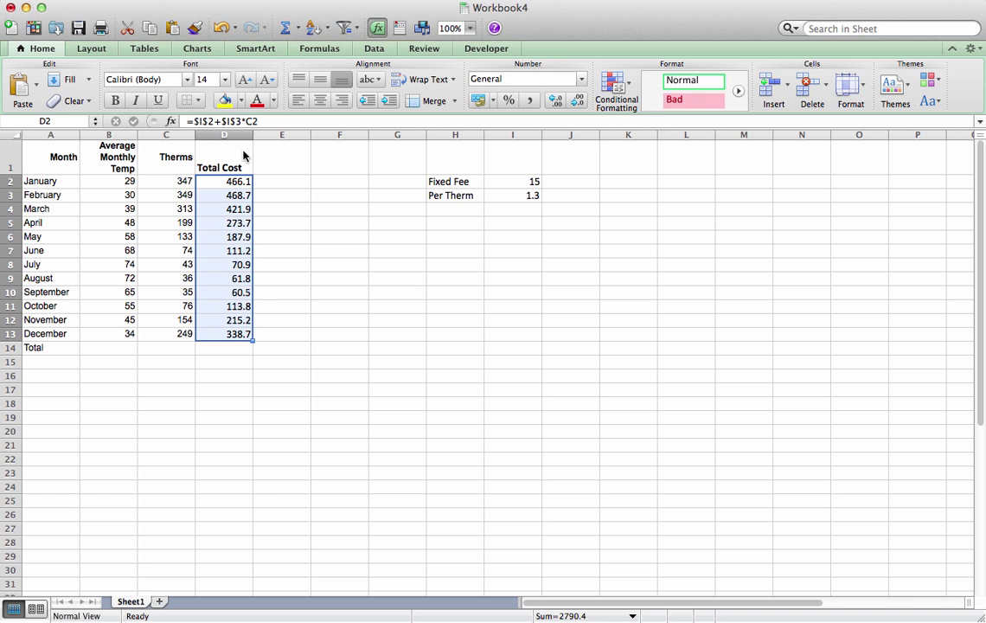
click(186, 0)
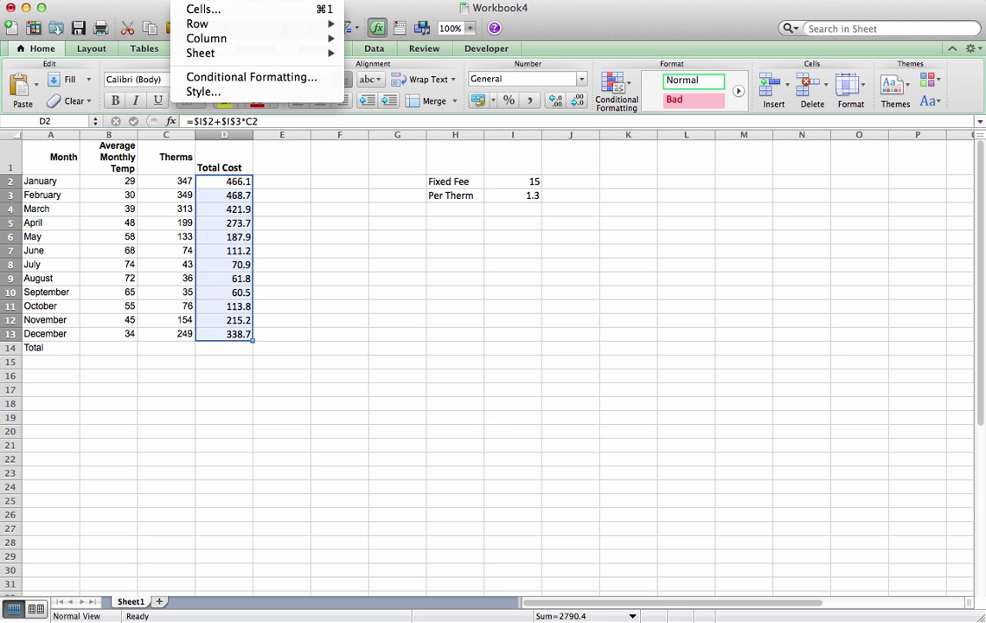
click(201, 9)
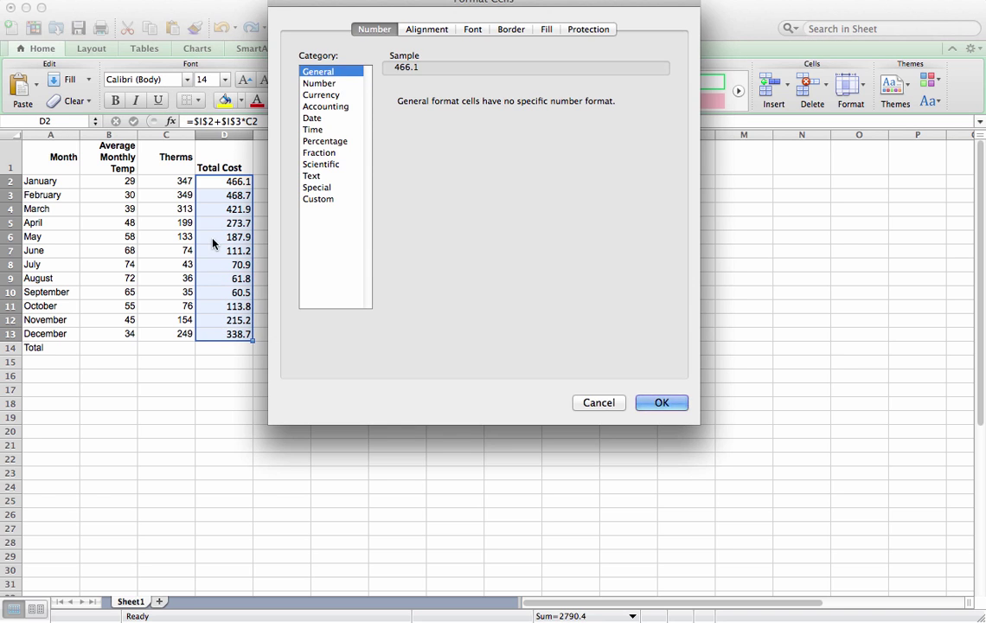
click(326, 97)
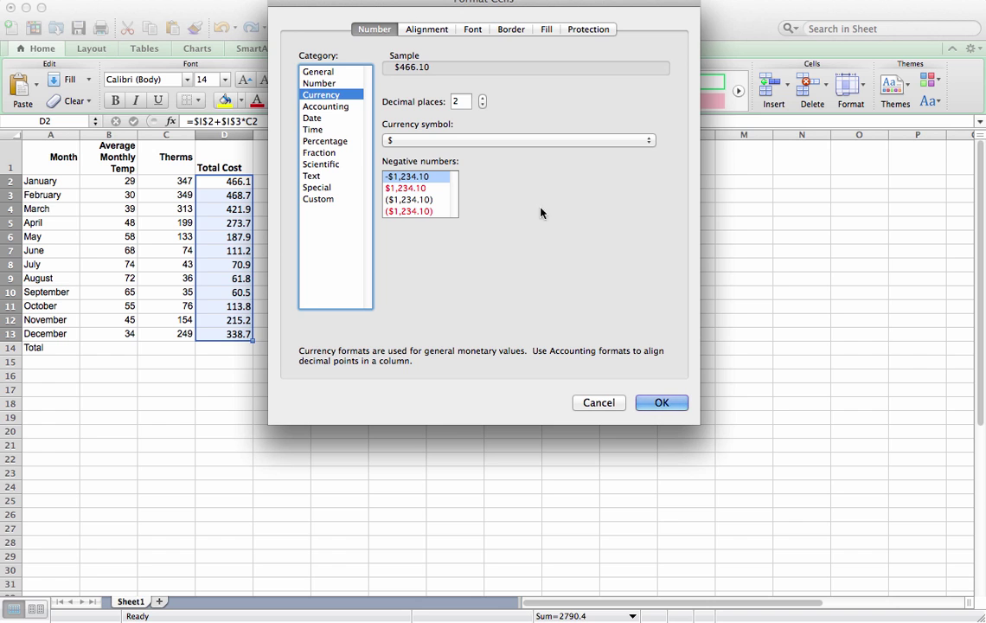
click(662, 403)
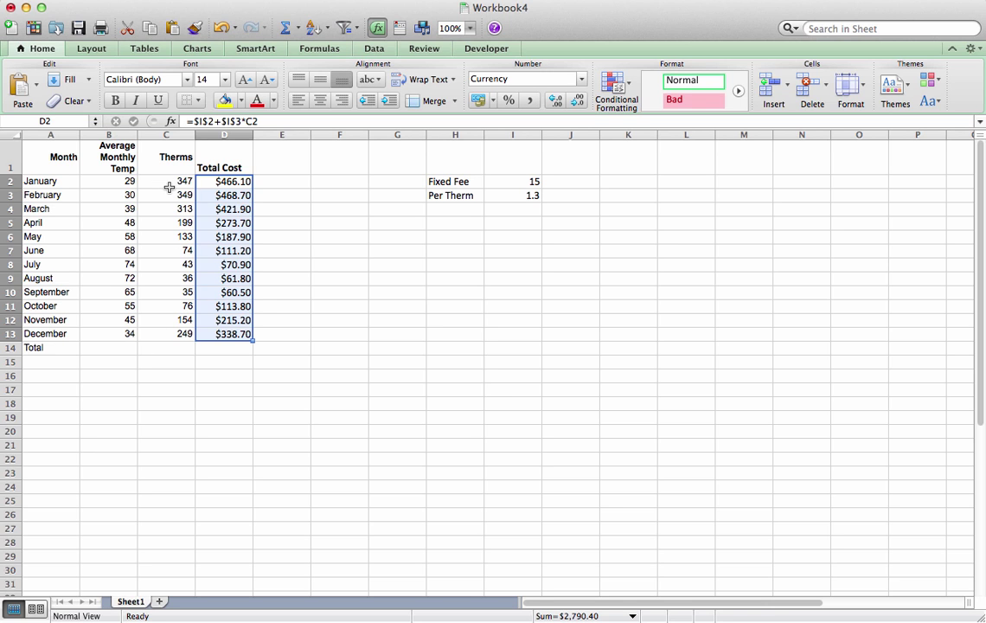
Sum the therms in C2:C13 and the costs in D2:D13 separately into C14 and D14.
drag(165, 184, 163, 333)
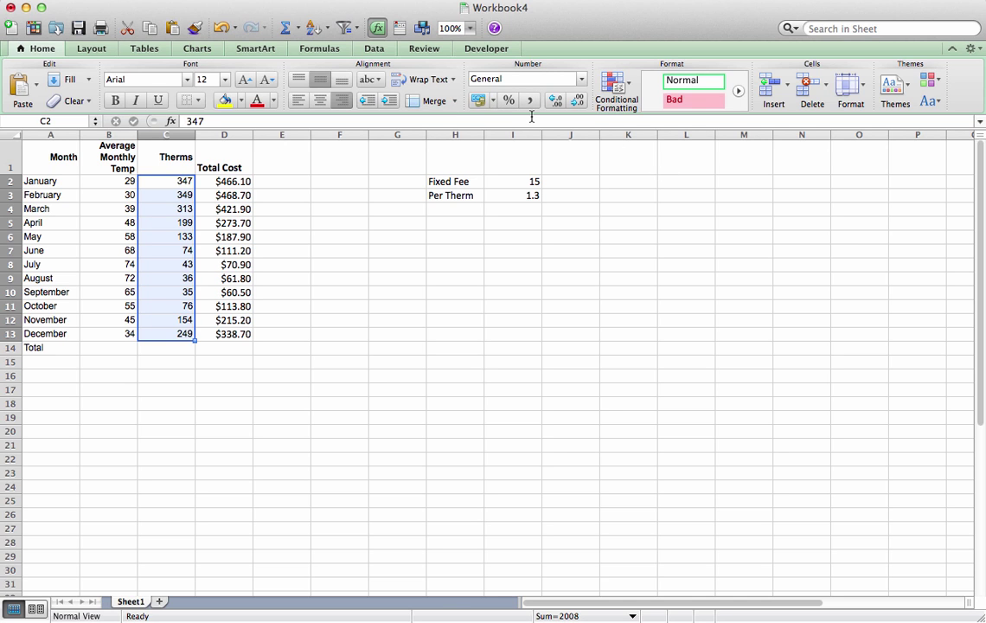
click(286, 30)
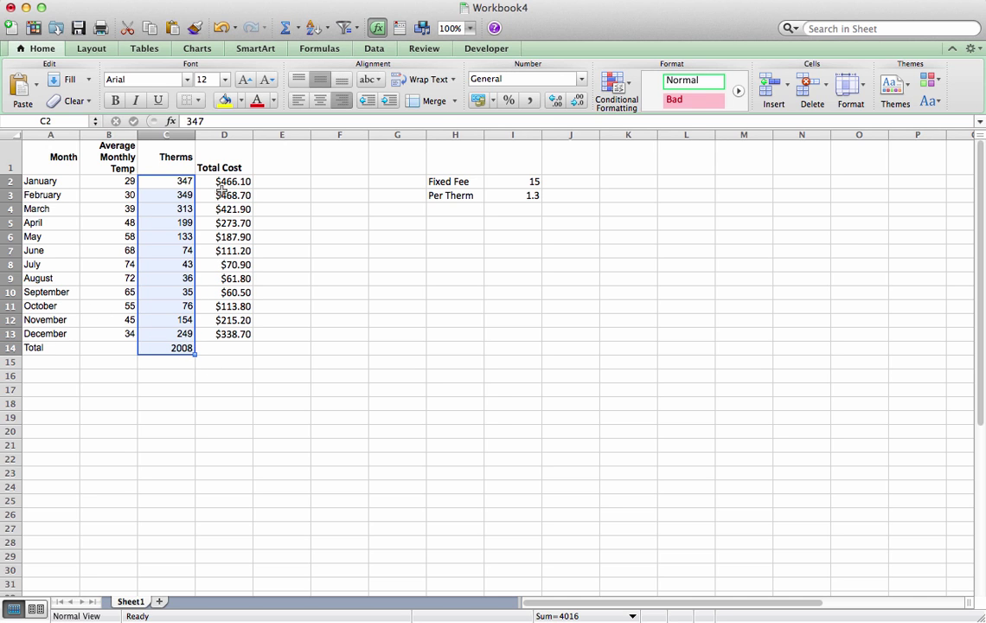
drag(216, 181, 228, 338)
click(286, 28)
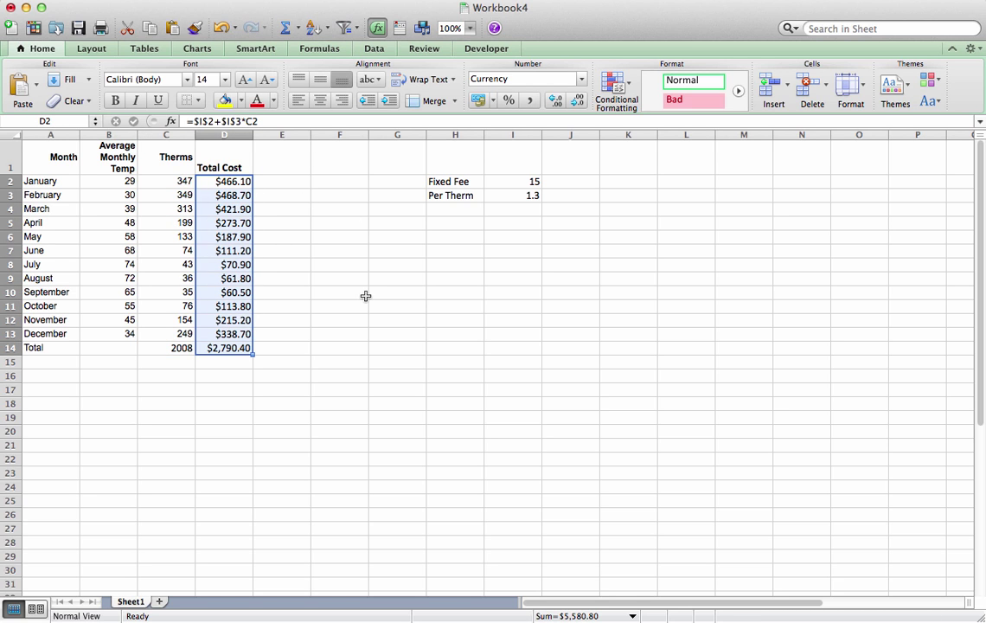
Clear the totals in C14 and D14.
click(183, 347)
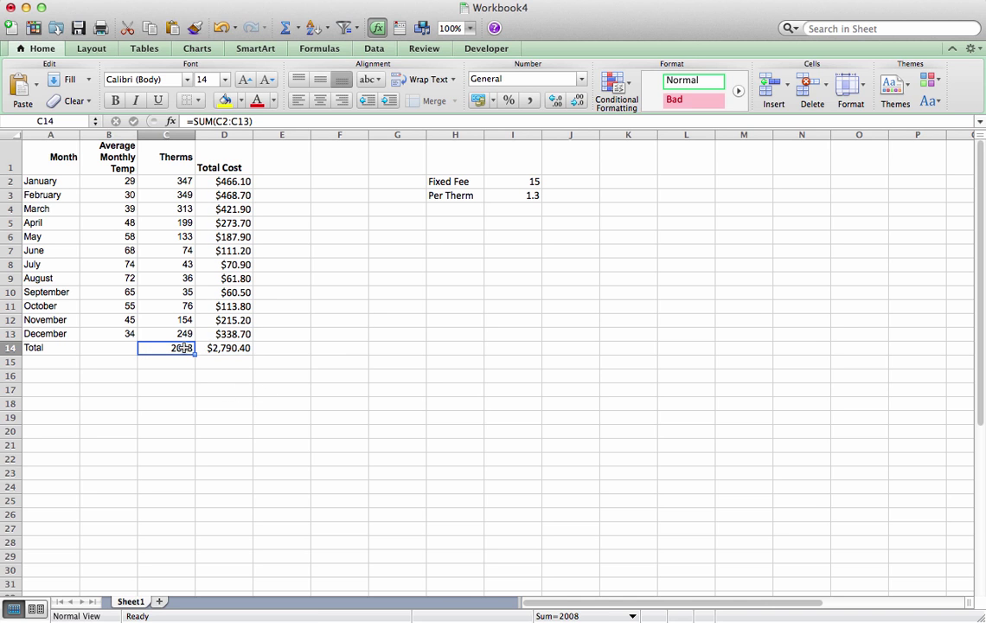
key(BackSpace)
click(346, 343)
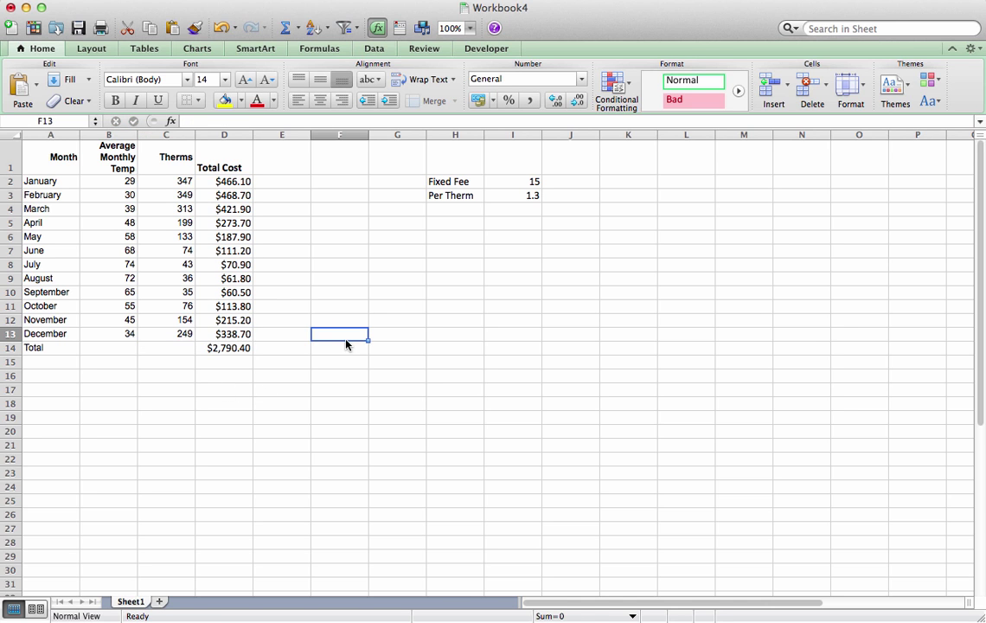
click(252, 347)
key(BackSpace)
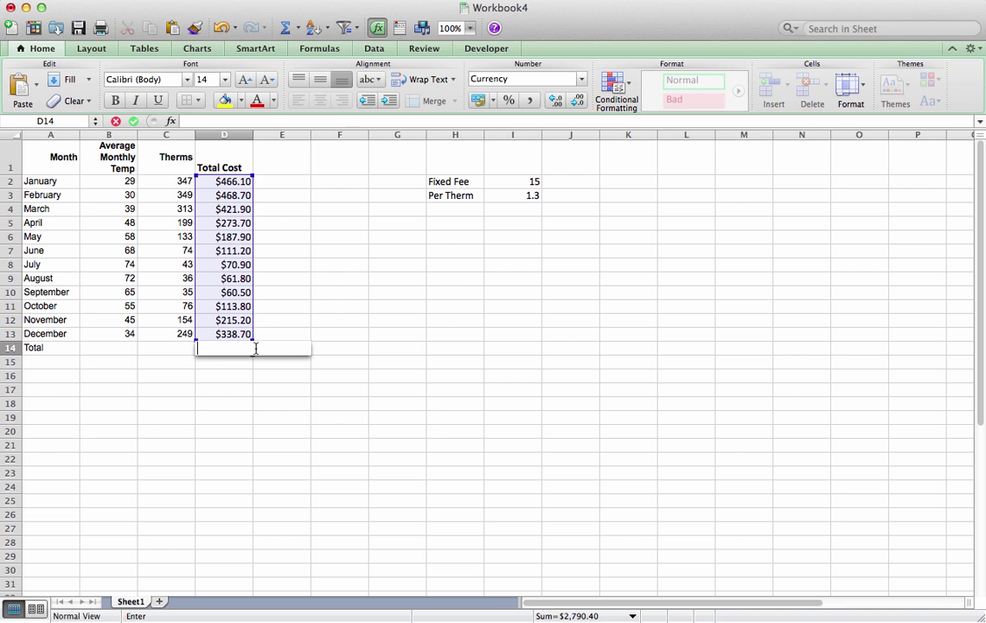
click(341, 356)
Total the therms and cost columns together by applying AutoSum to C2:D13, placing both sums in row 14.
drag(191, 182, 227, 336)
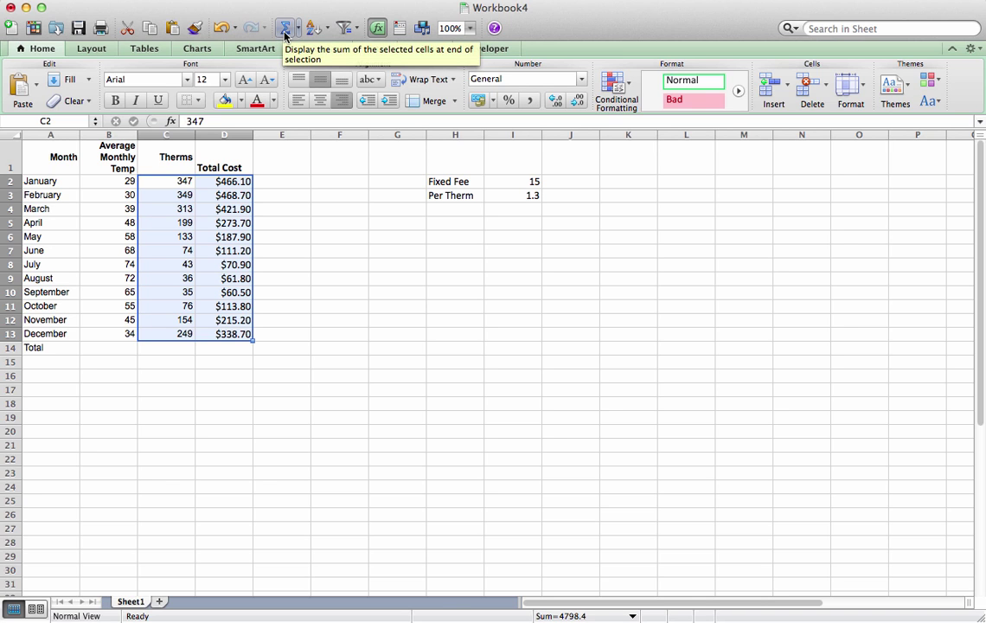
click(286, 31)
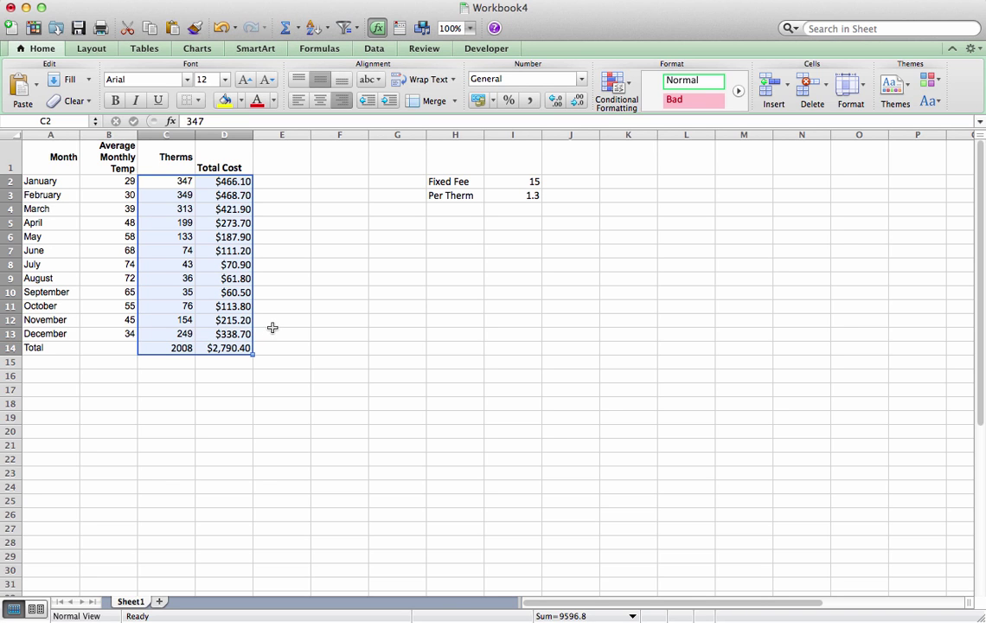
Change the per-therm rate in I3 to 1.25 and the fixed fee in I2 to 20.
click(519, 180)
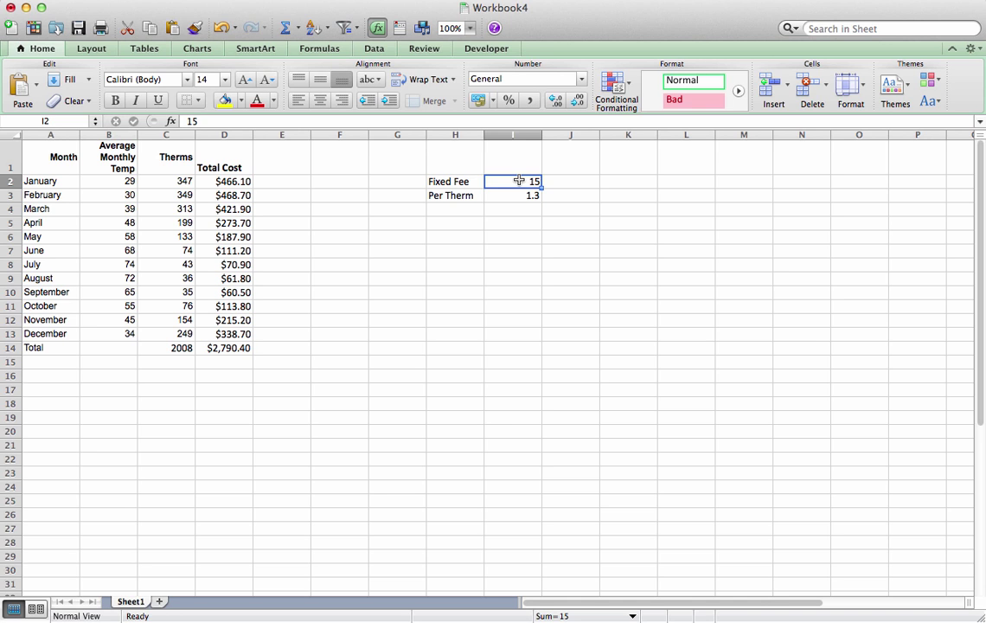
click(510, 195)
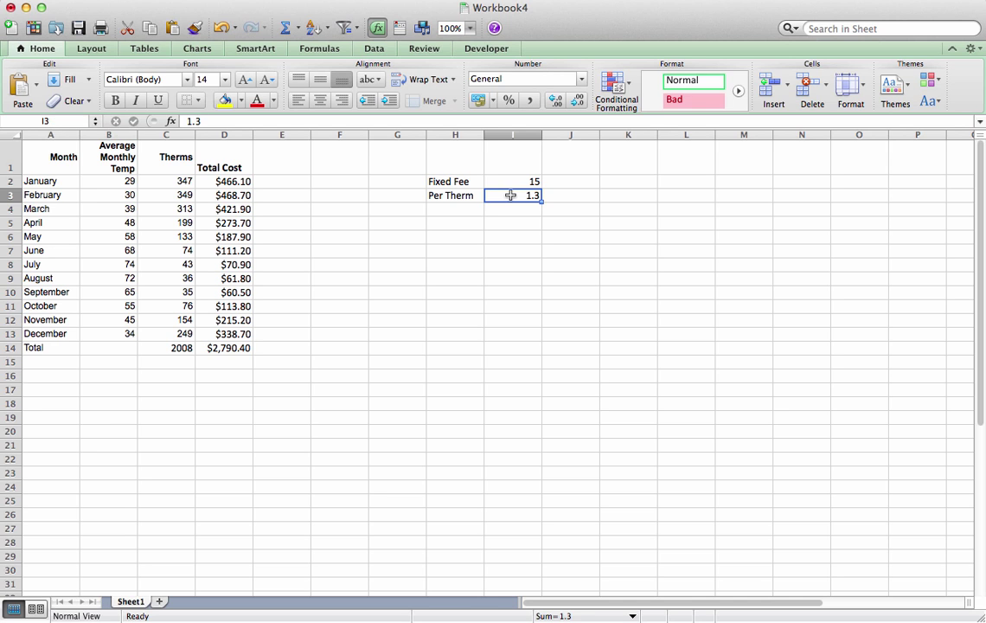
text(1.2)
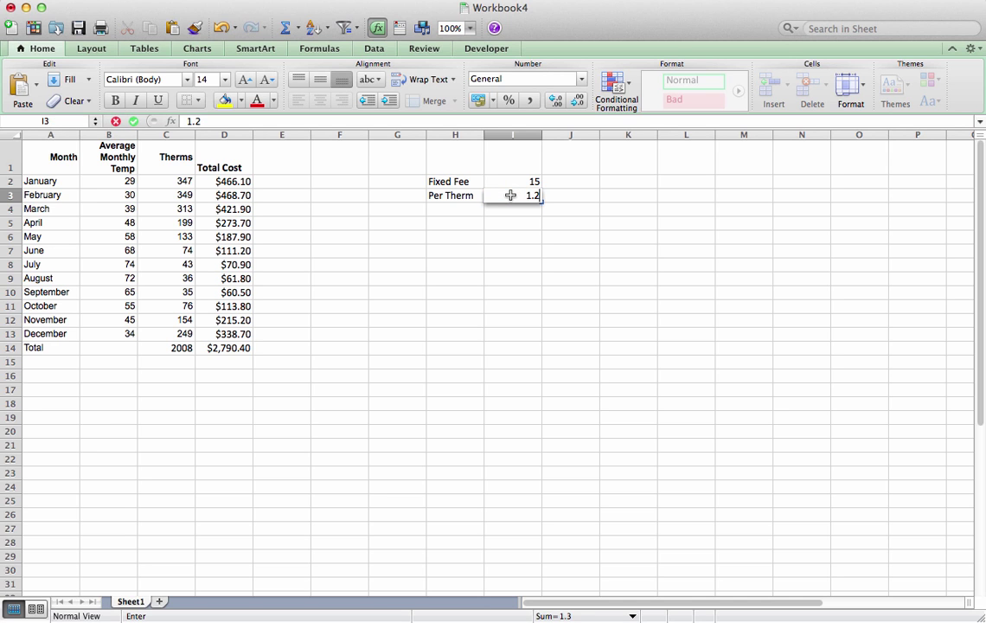
text(5)
click(512, 182)
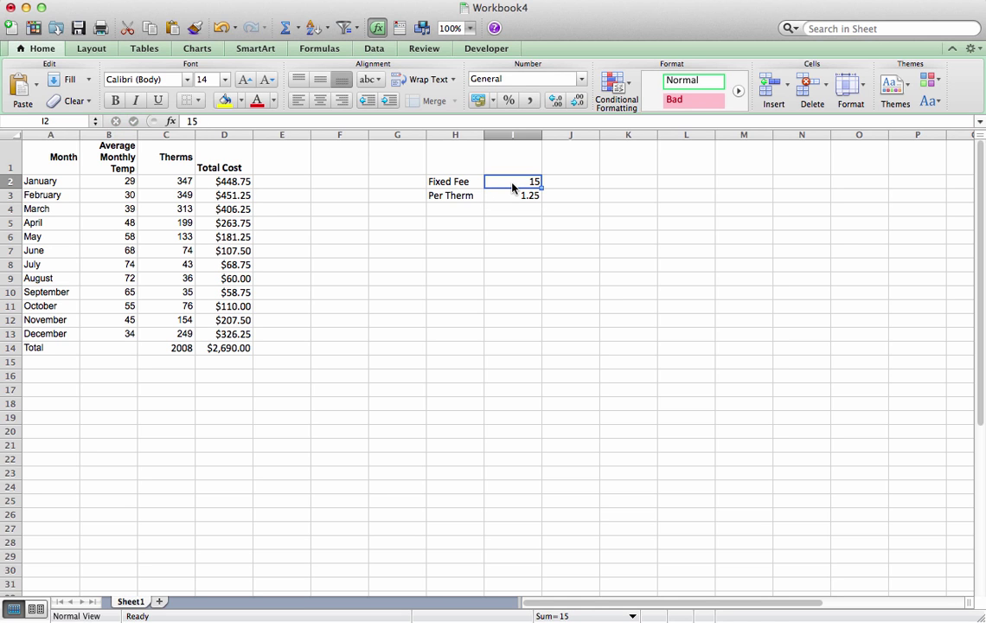
text(20)
key(Return)
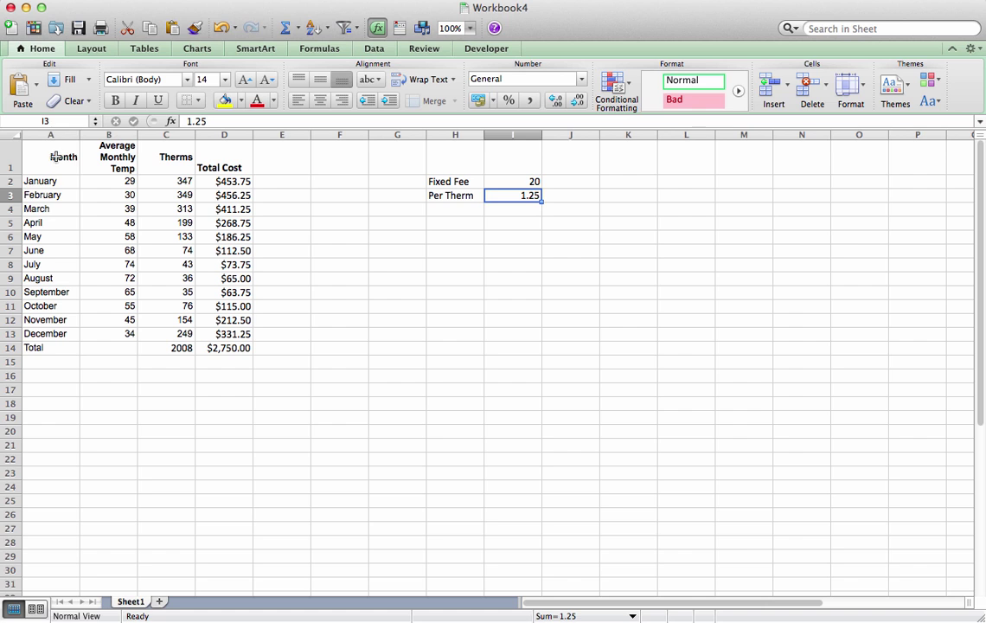
Insert a line chart of average monthly temperature by month from A1:B13 and move it below the fee values.
drag(54, 157, 100, 331)
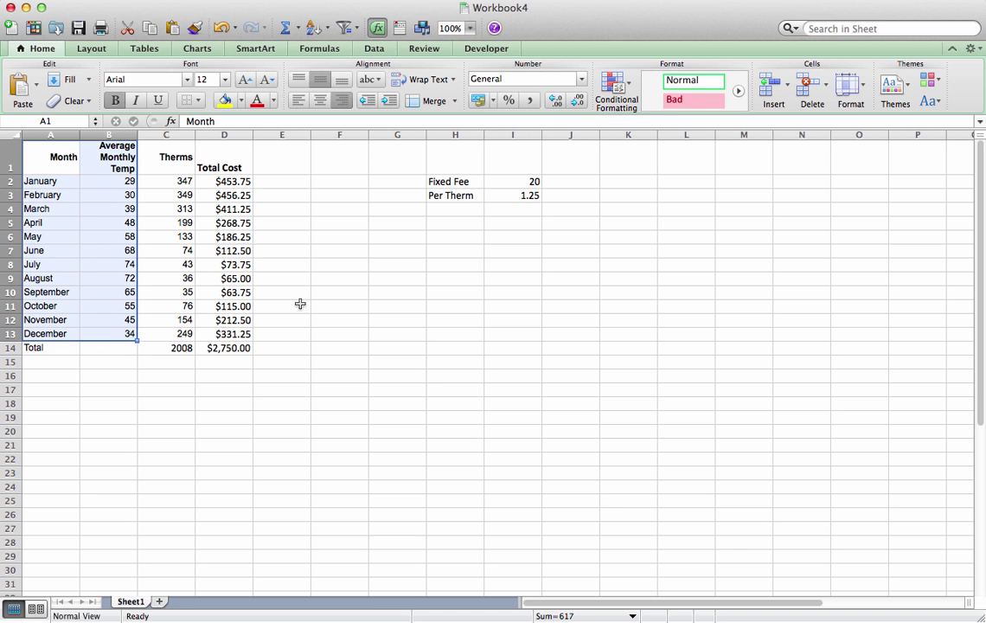
click(198, 48)
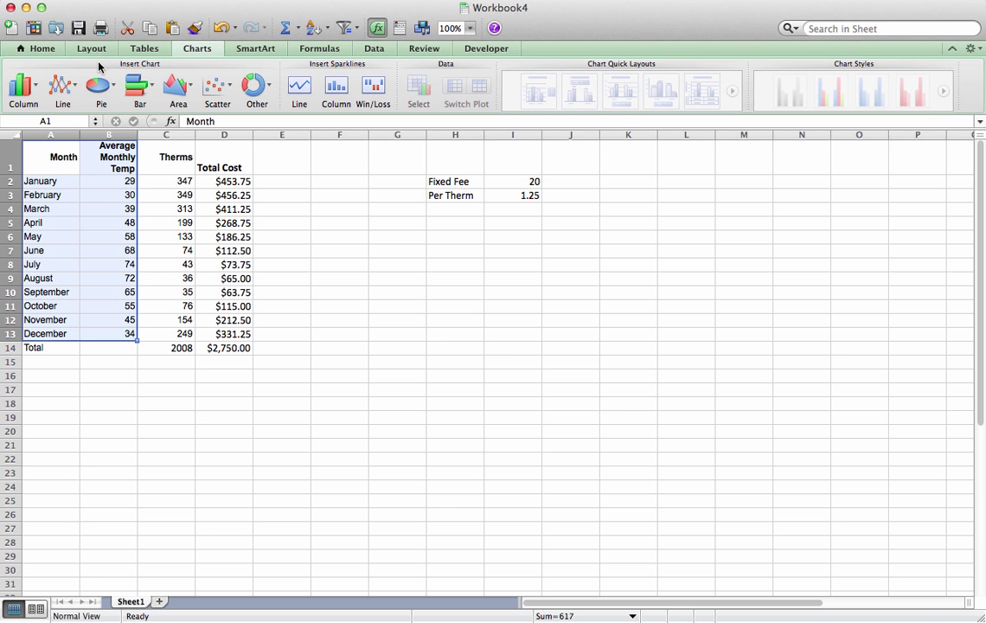
click(59, 90)
click(13, 168)
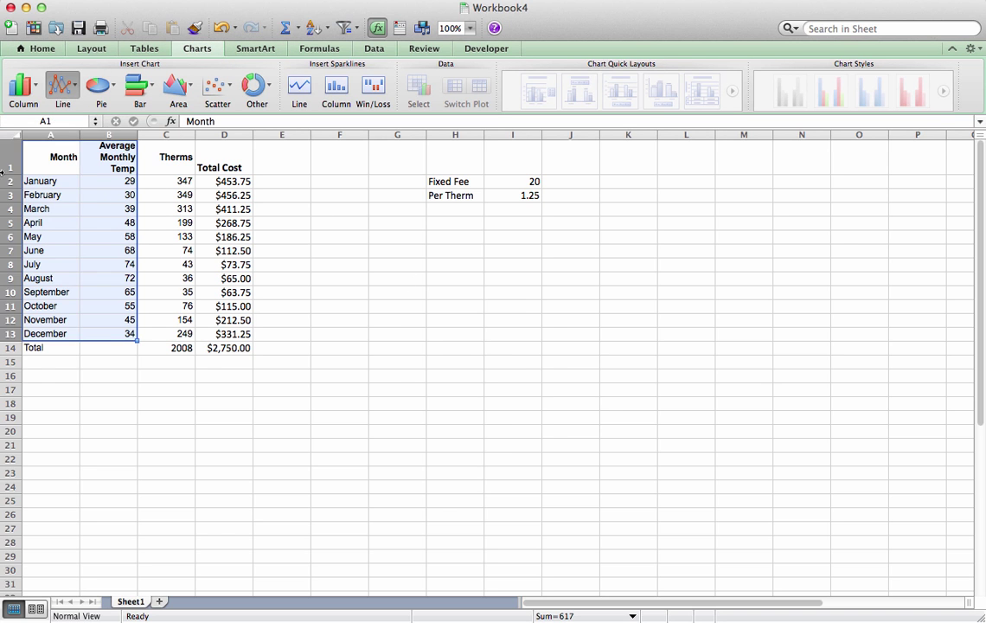
drag(543, 286, 636, 239)
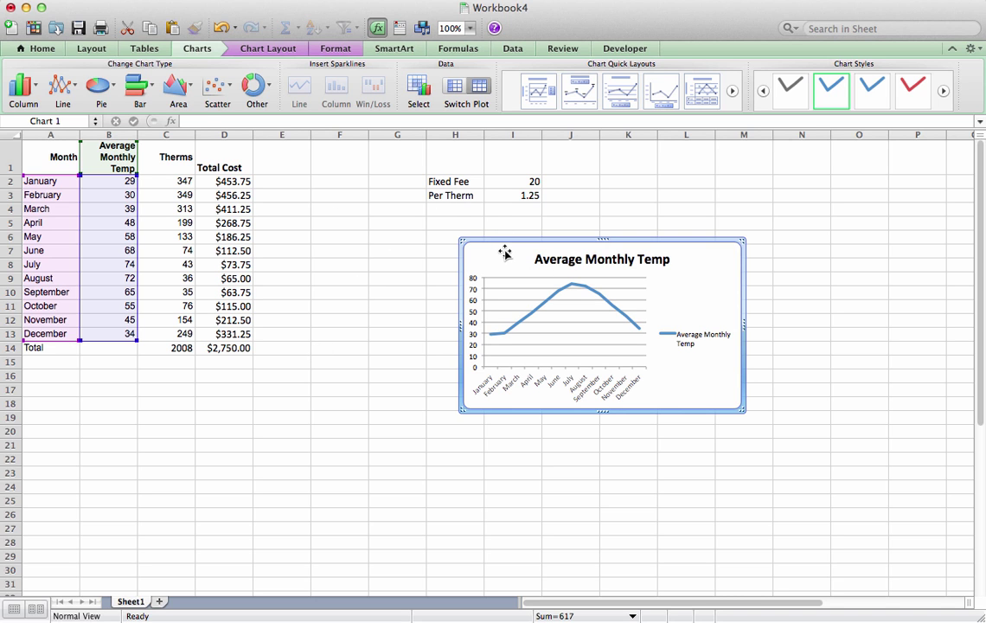
Delete the average monthly temperature line chart.
key(Delete)
click(344, 235)
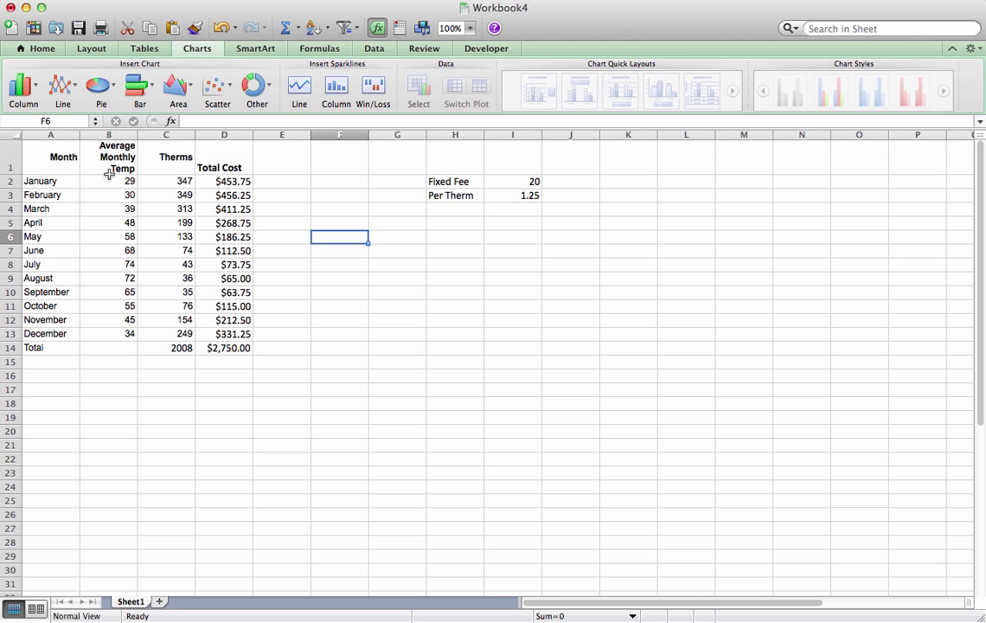
Insert a Marked Scatter chart of temperature against therms from B1:C13 and enlarge it beside the table across columns E to L.
drag(108, 148, 154, 157)
drag(152, 310, 150, 333)
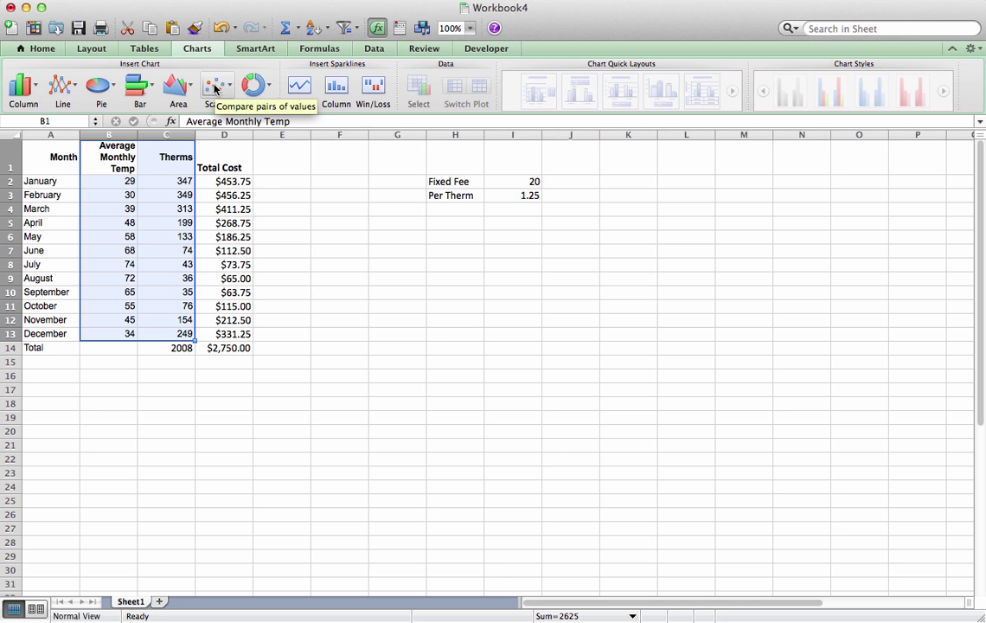
click(215, 89)
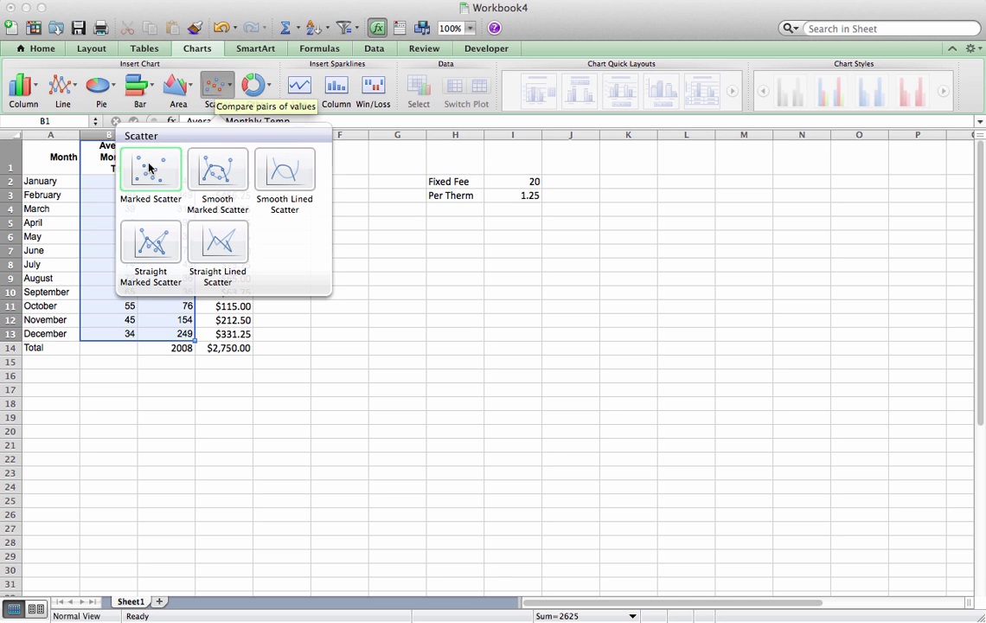
click(154, 170)
drag(515, 288, 424, 184)
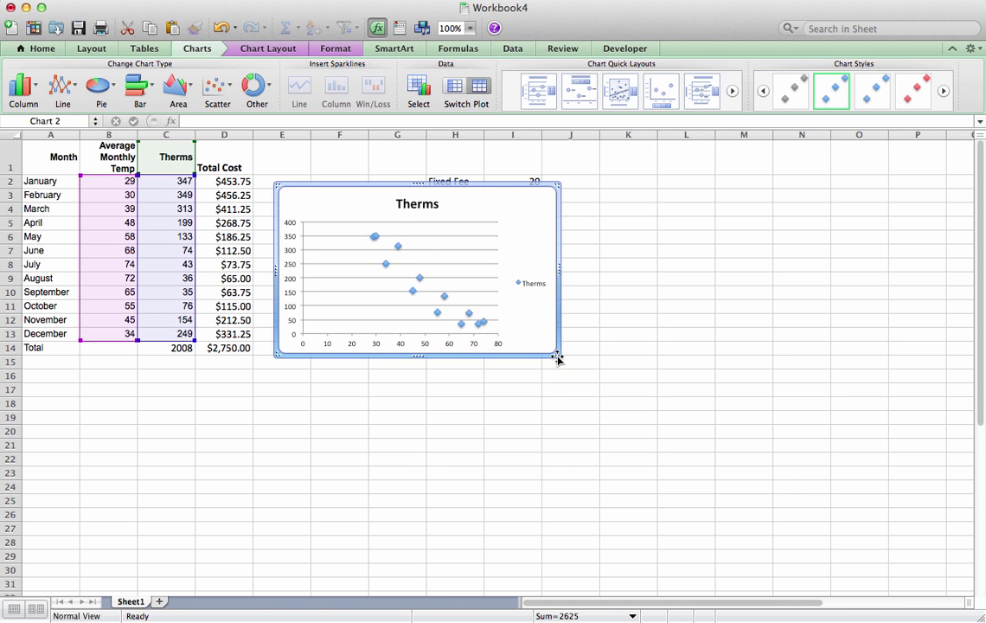
drag(557, 356, 707, 456)
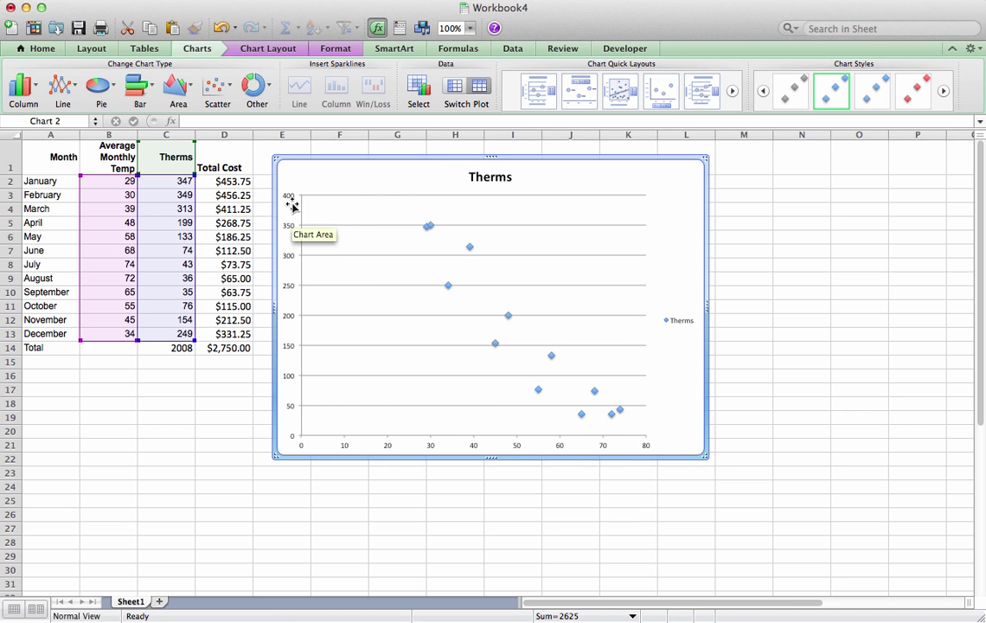
mouse_move(420, 224)
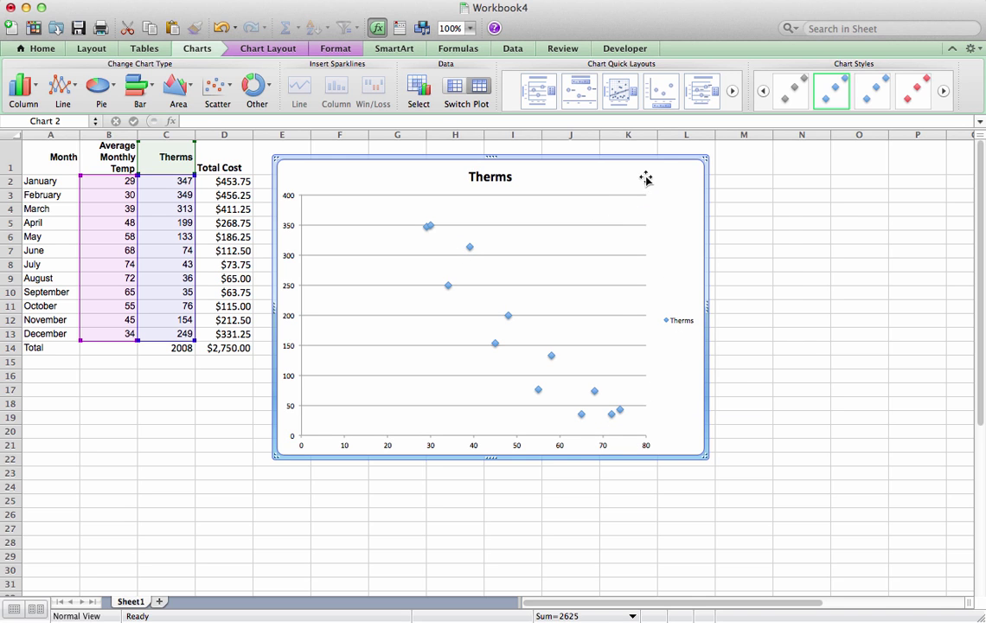
click(276, 0)
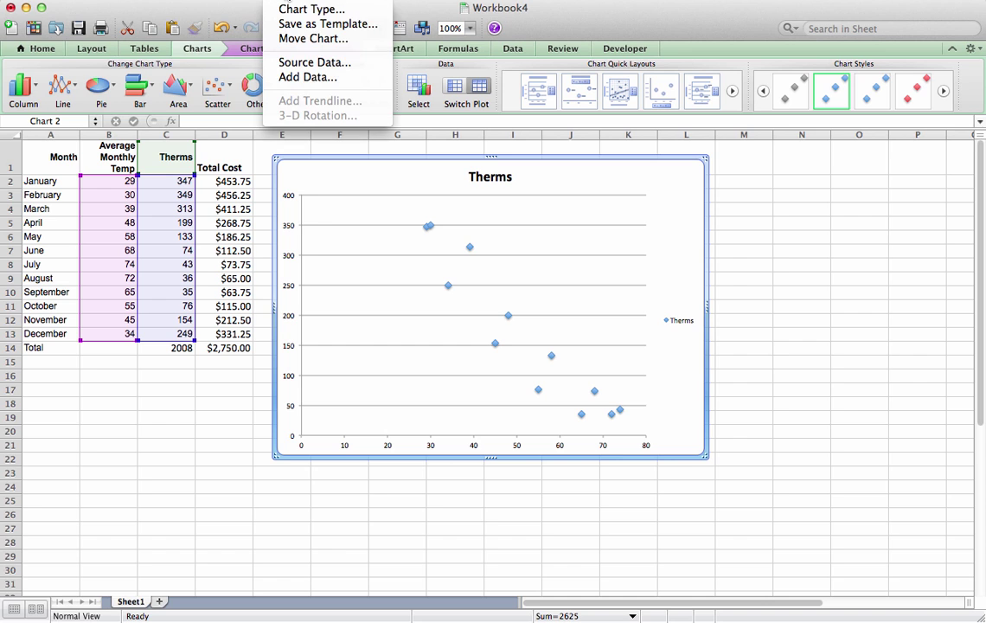
click(671, 291)
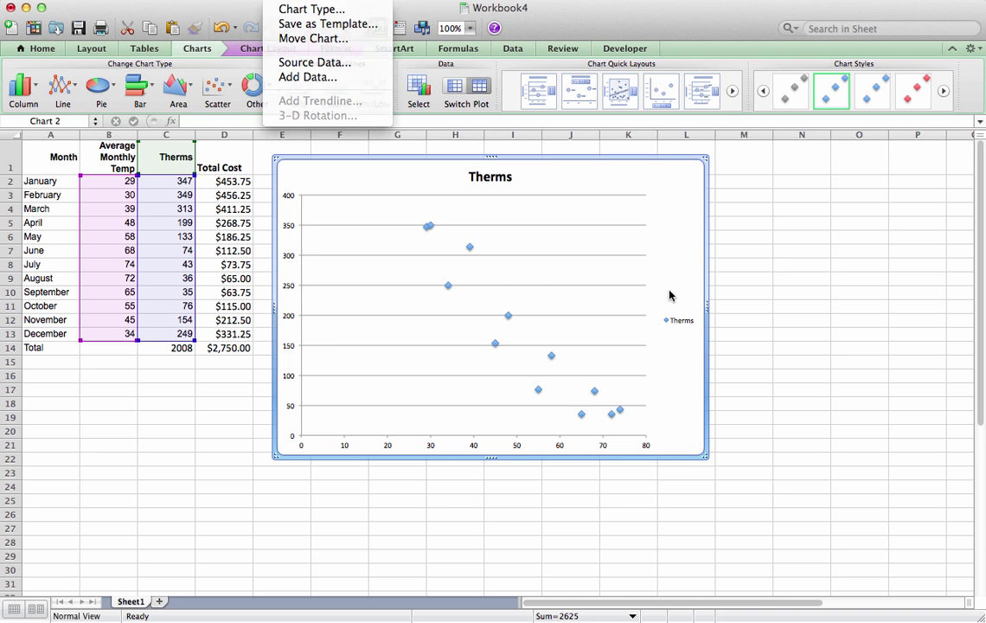
click(474, 300)
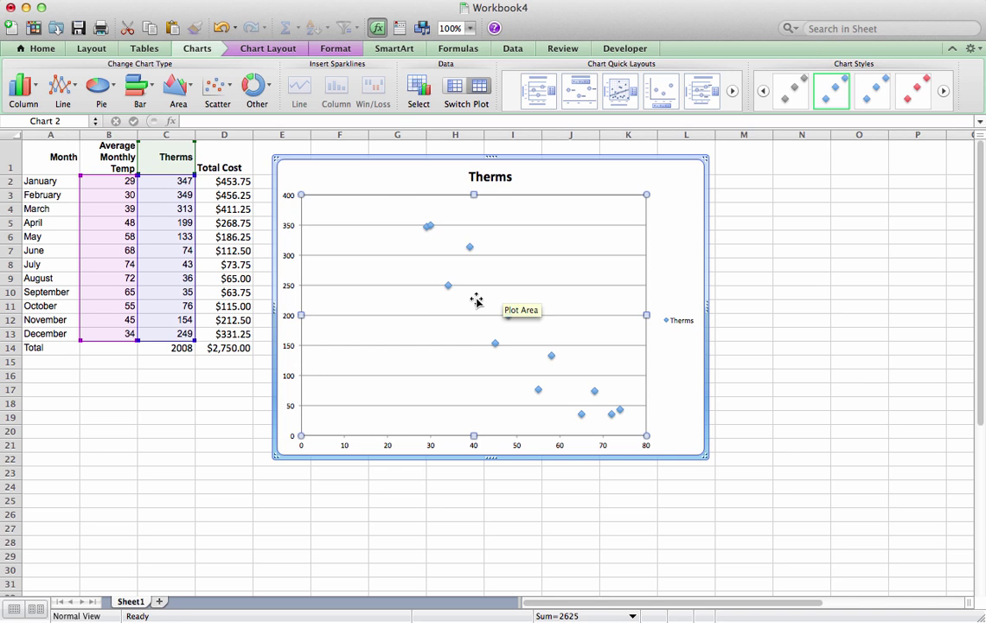
click(277, 0)
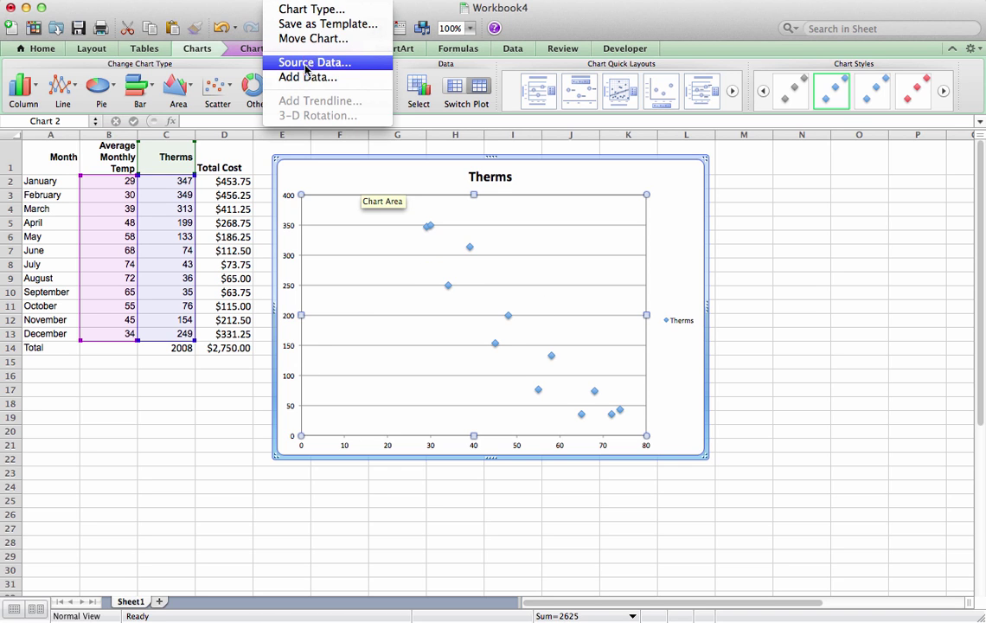
click(469, 251)
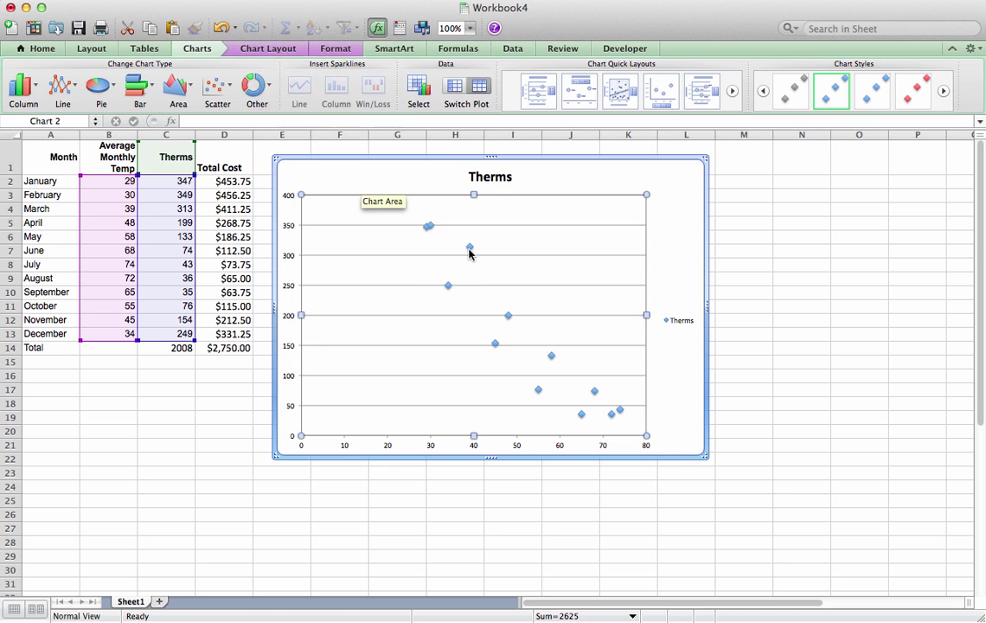
Add a linear trendline to the Therms data series in the scatter chart.
click(469, 251)
click(277, 0)
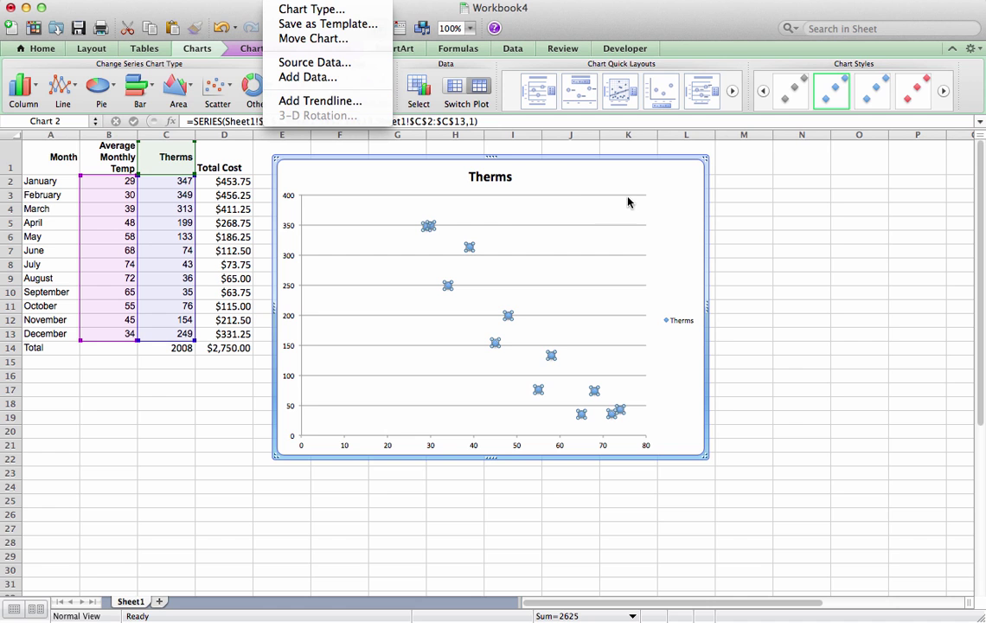
click(320, 101)
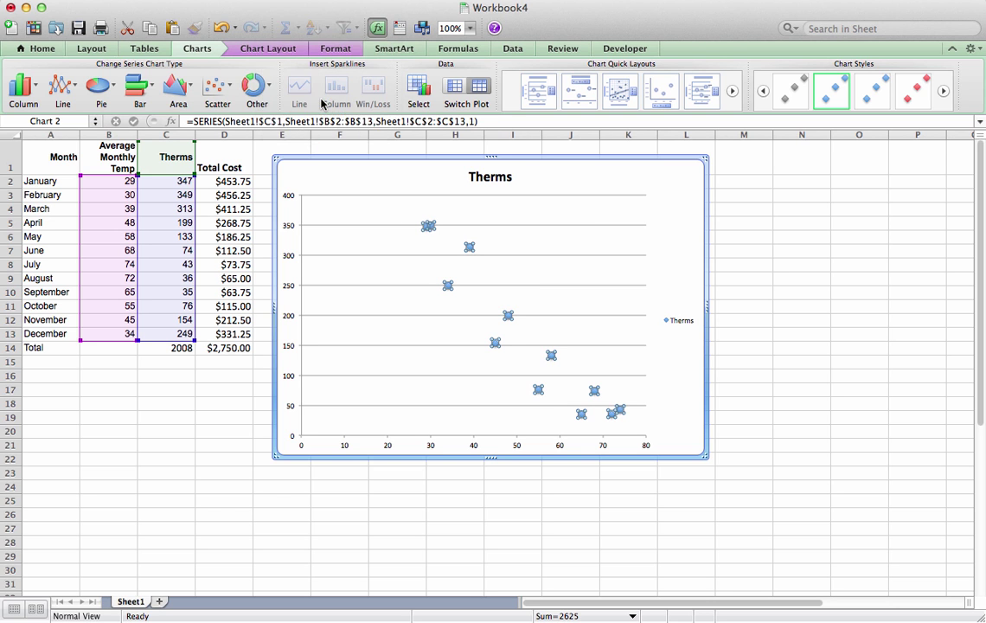
drag(200, 12, 767, 24)
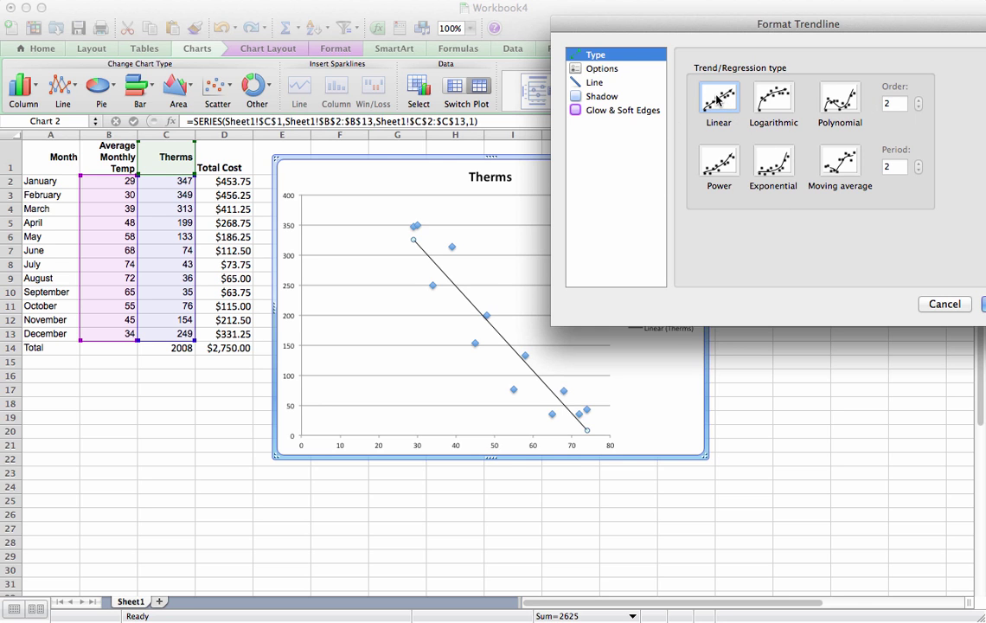
Display the trendline's equation and R-squared value on the chart.
click(597, 70)
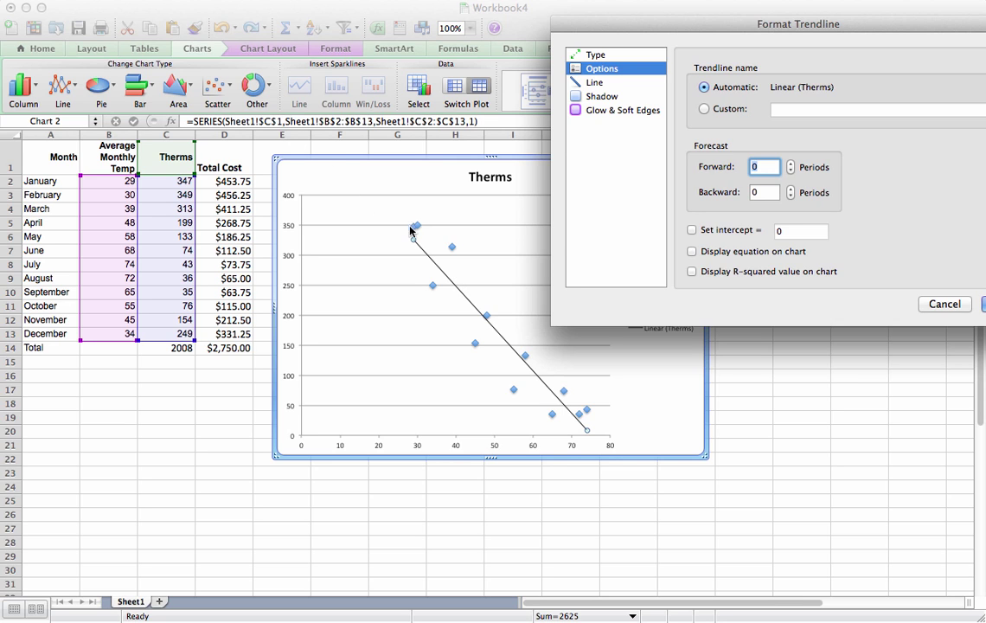
click(693, 251)
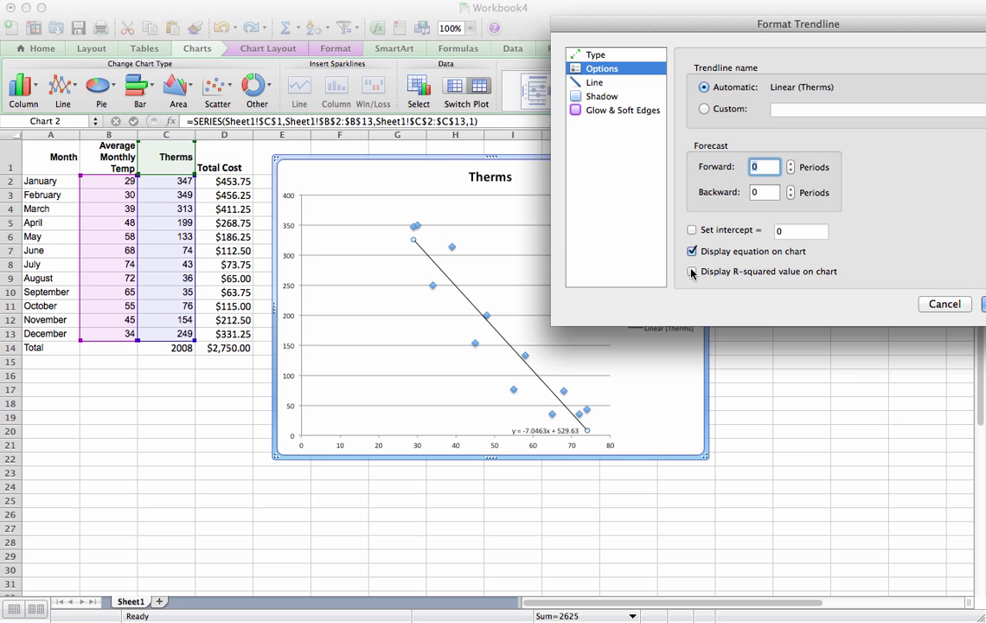
click(692, 272)
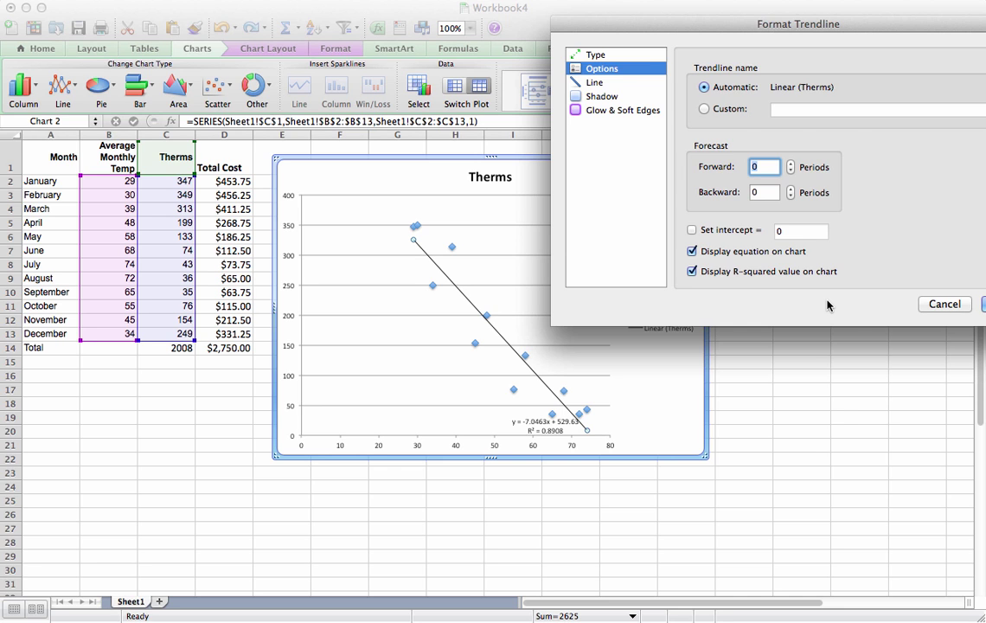
click(985, 304)
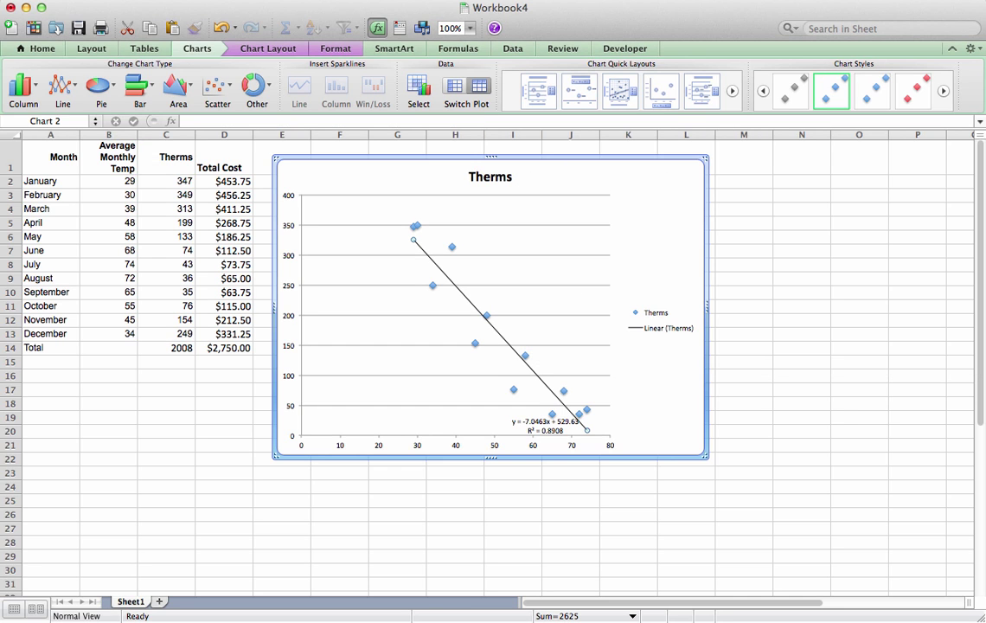
Move the trendline equation label to the plot's upper-right corner and shift the chart across to columns H to O.
drag(544, 424, 578, 199)
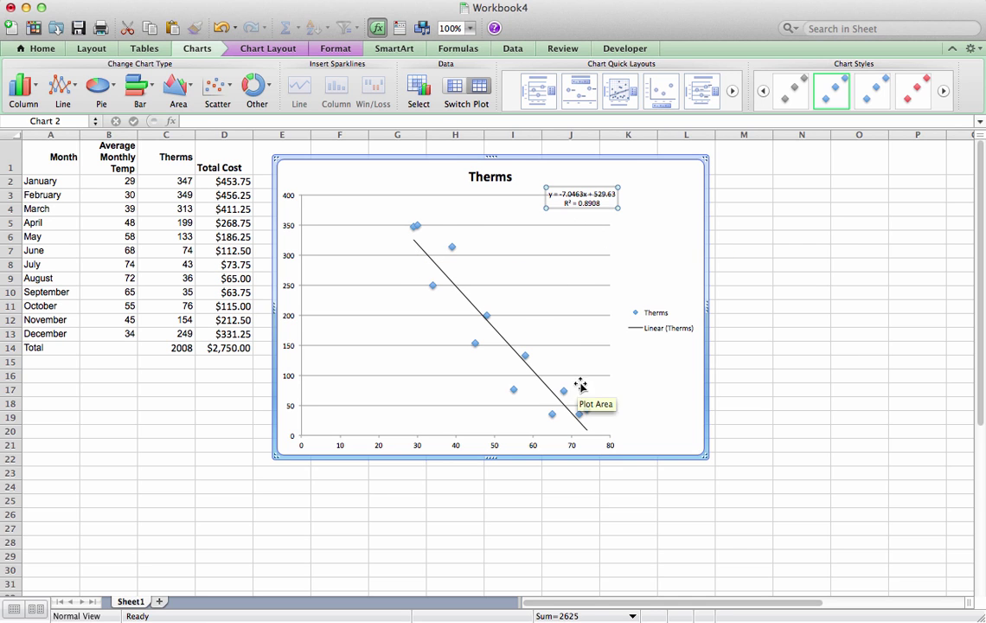
drag(443, 161, 624, 159)
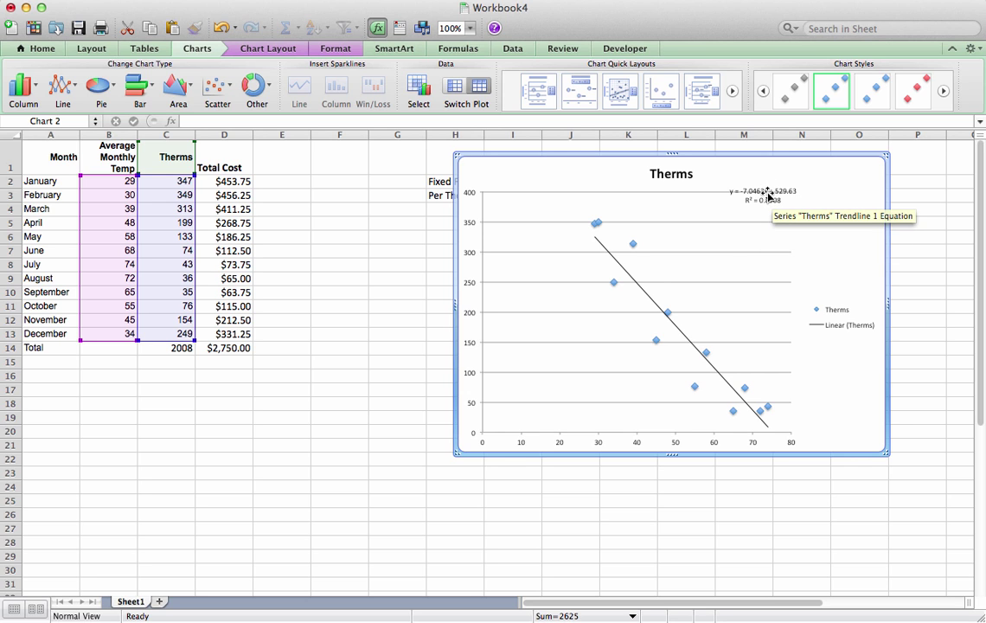
Add the column header "Predicted Cost" in cell E1.
click(278, 159)
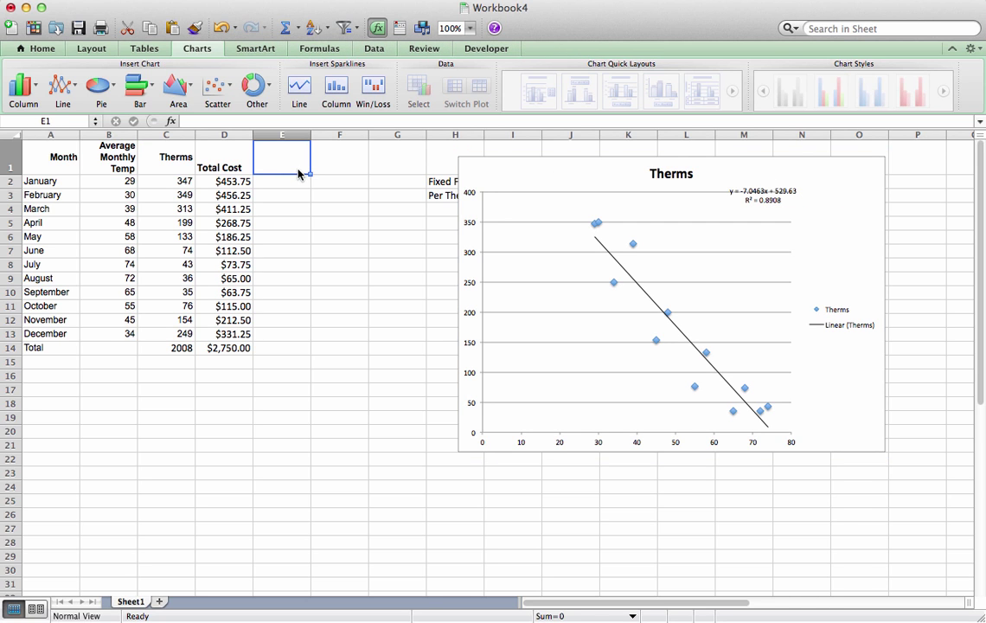
text(Pred)
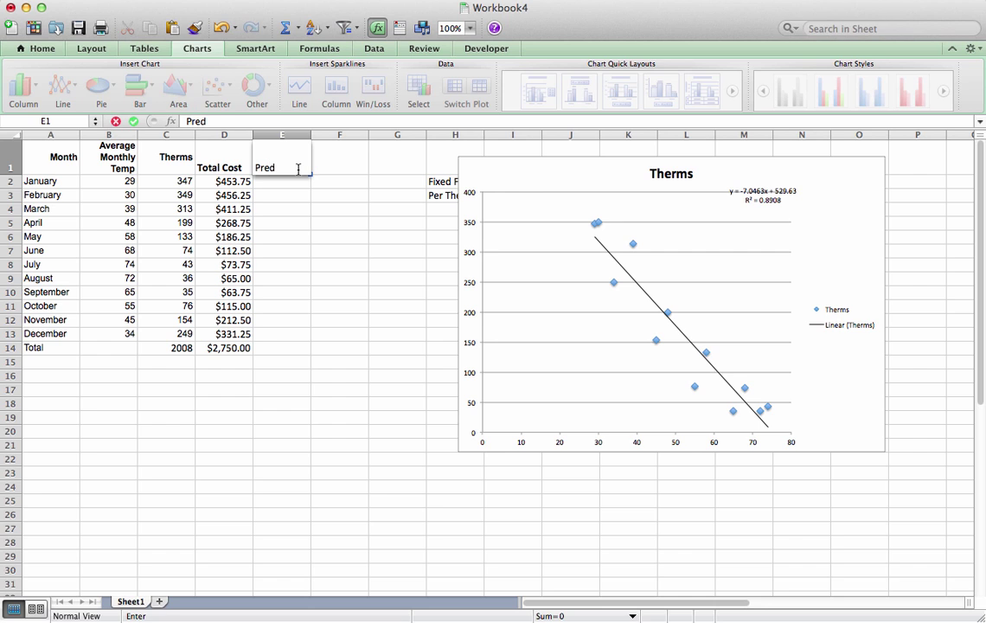
text(icted Cost)
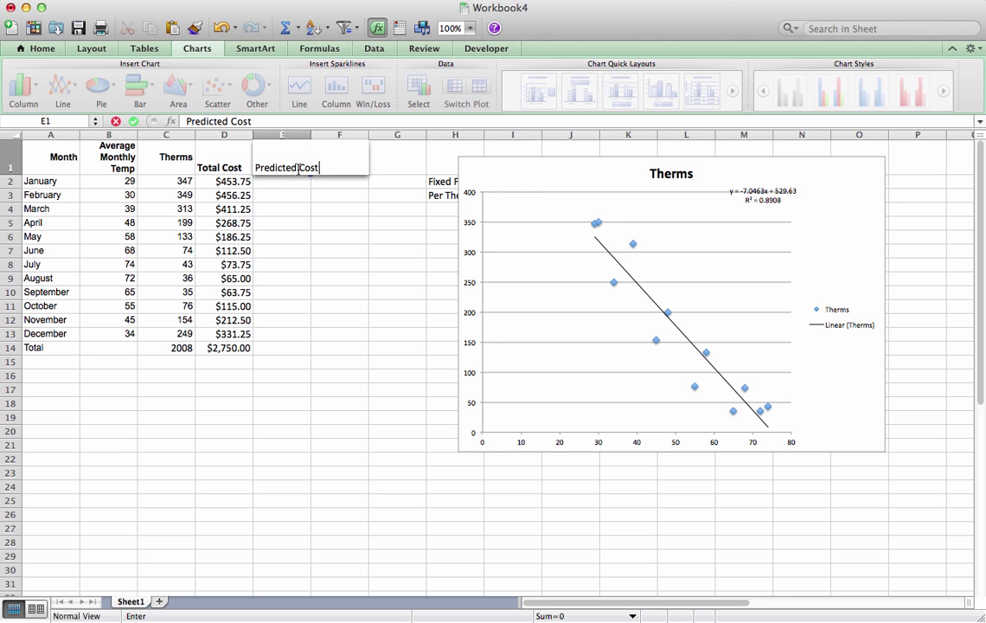
key(Return)
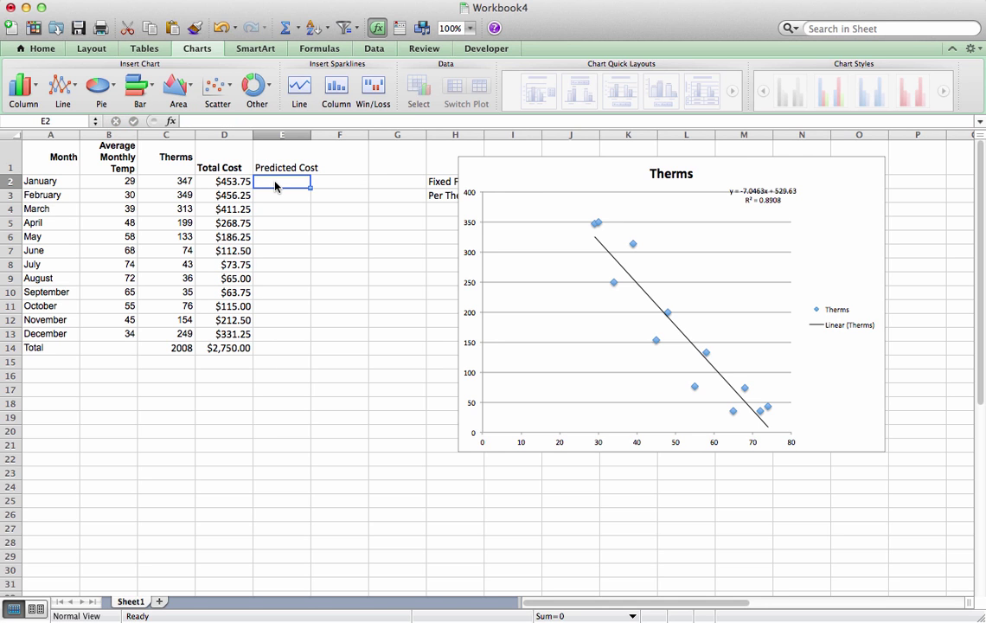
Enter the trendline formula =C2*-7.0463+529.63 in cell E2 for January.
text(=)
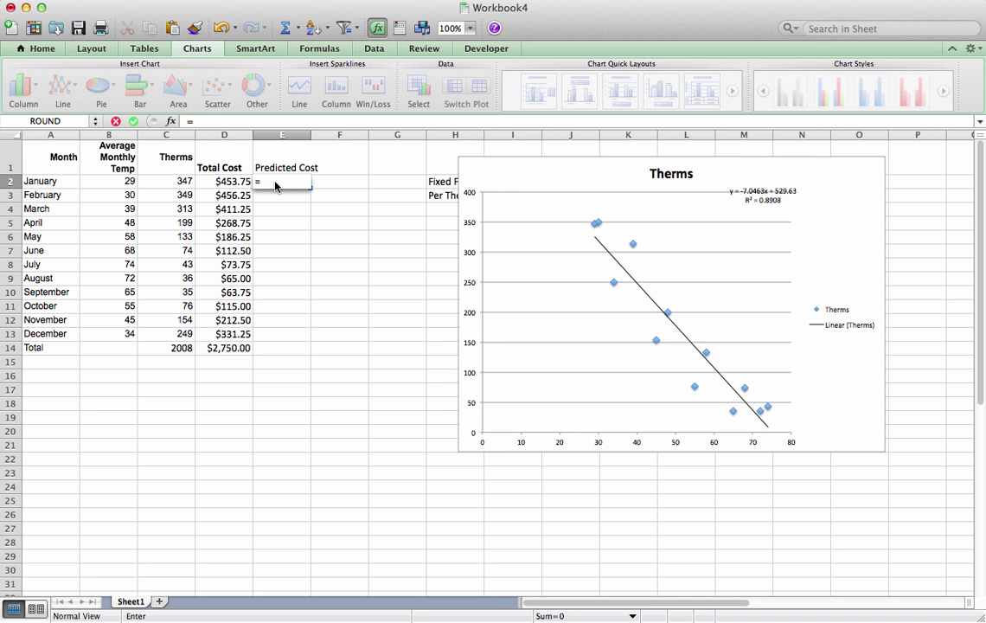
text(C2*7)
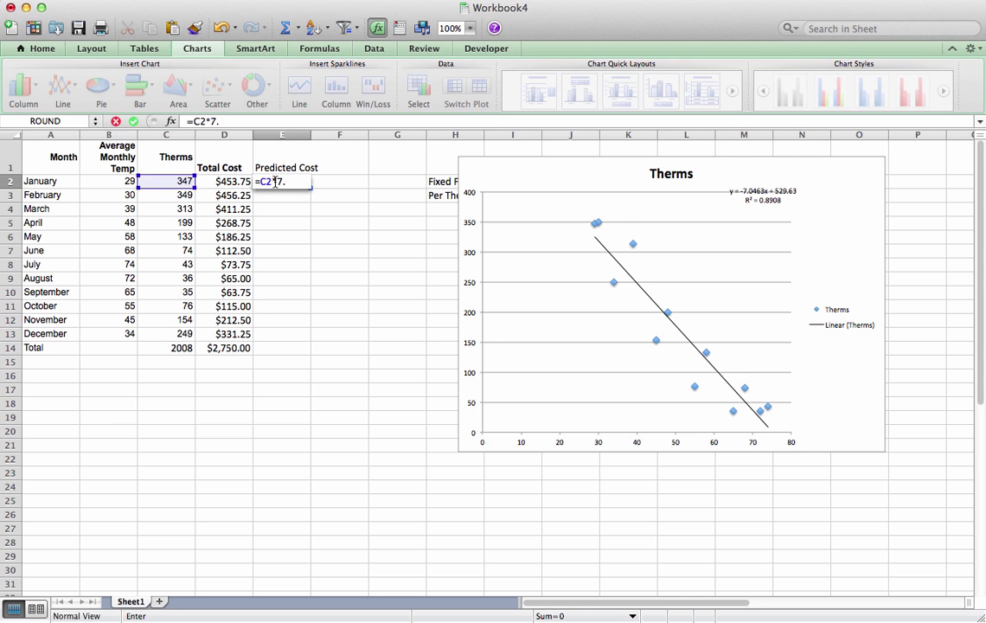
key(BackSpace)
text(-7.0463+529.63)
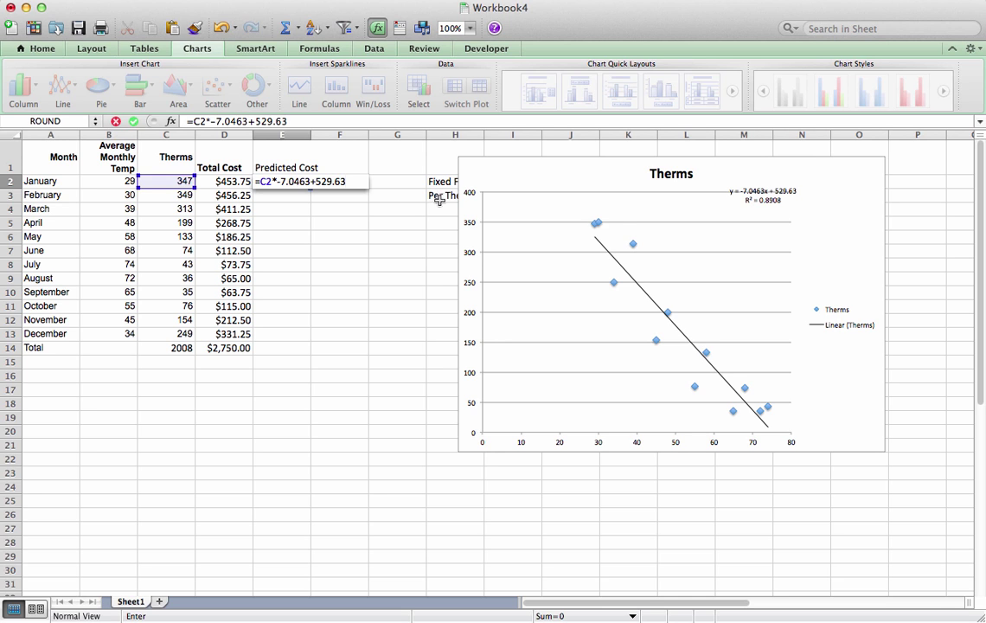
key(Return)
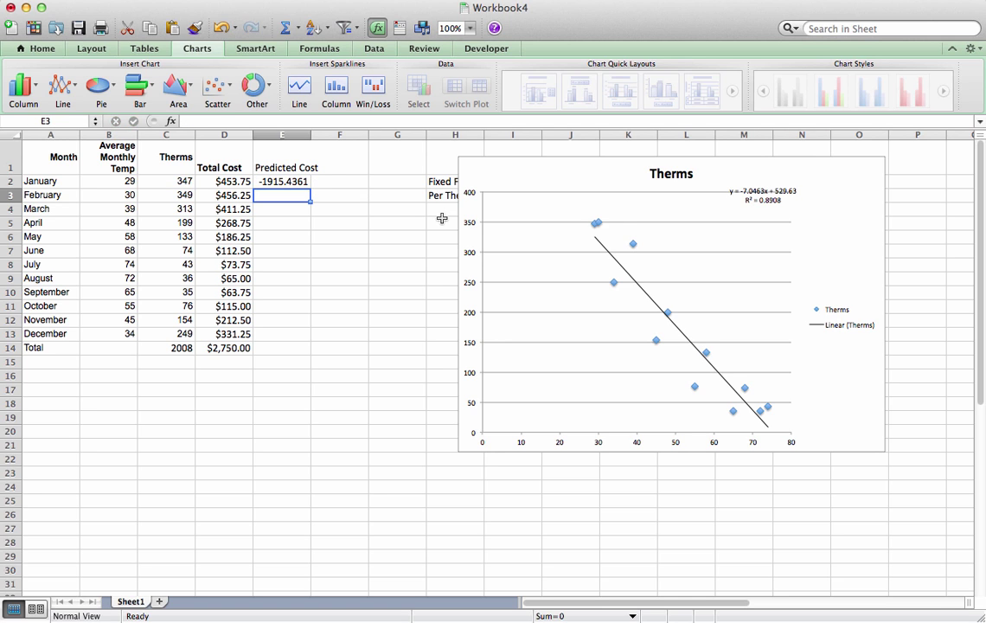
Change the E2 formula to =B2*-7.0463+529.63 and fill it down through E13.
click(305, 182)
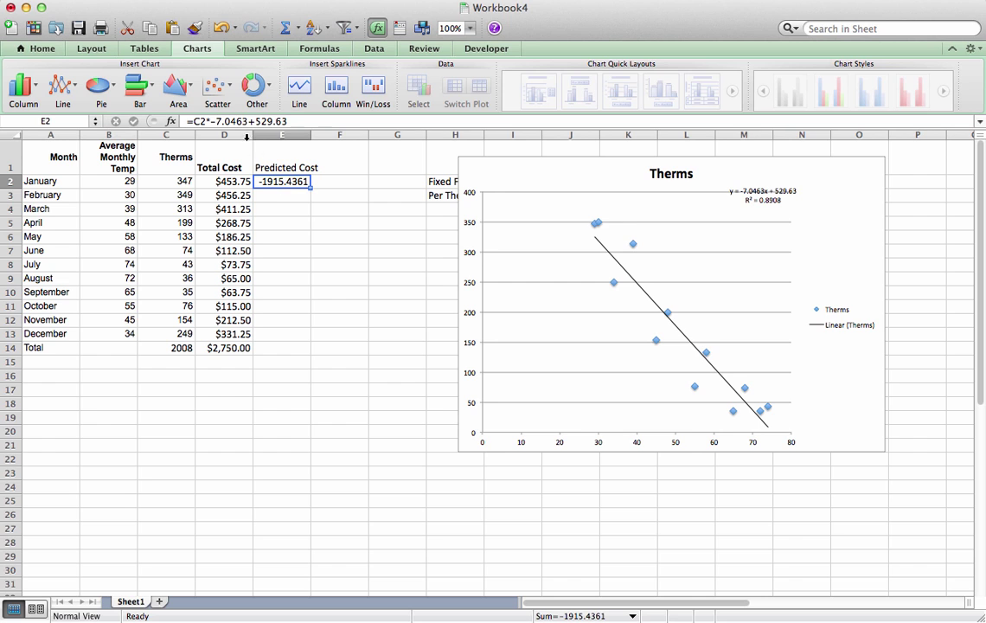
double_click(281, 185)
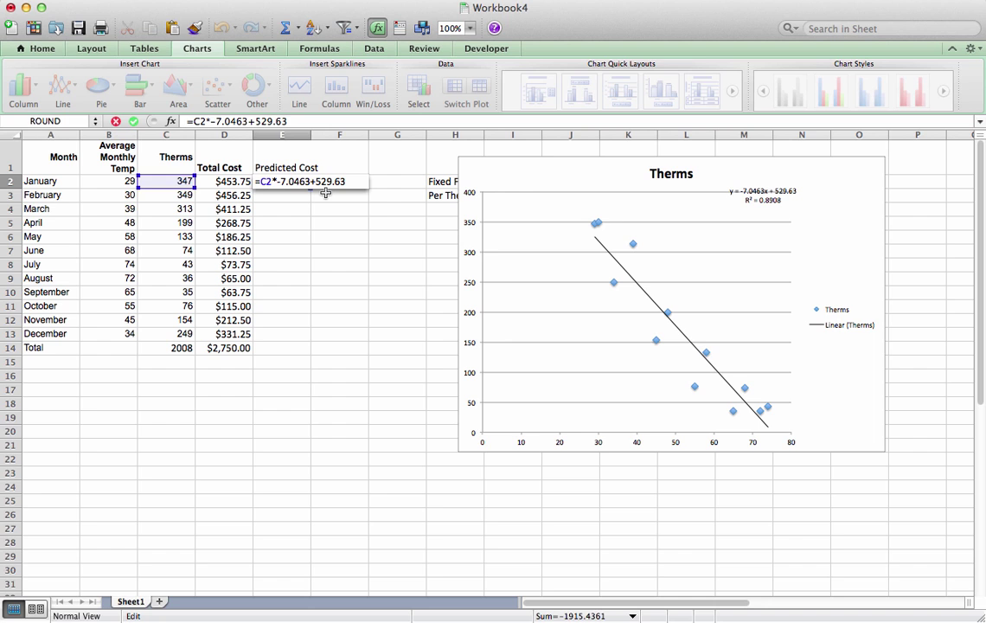
key(BackSpace)
text(B)
key(Return)
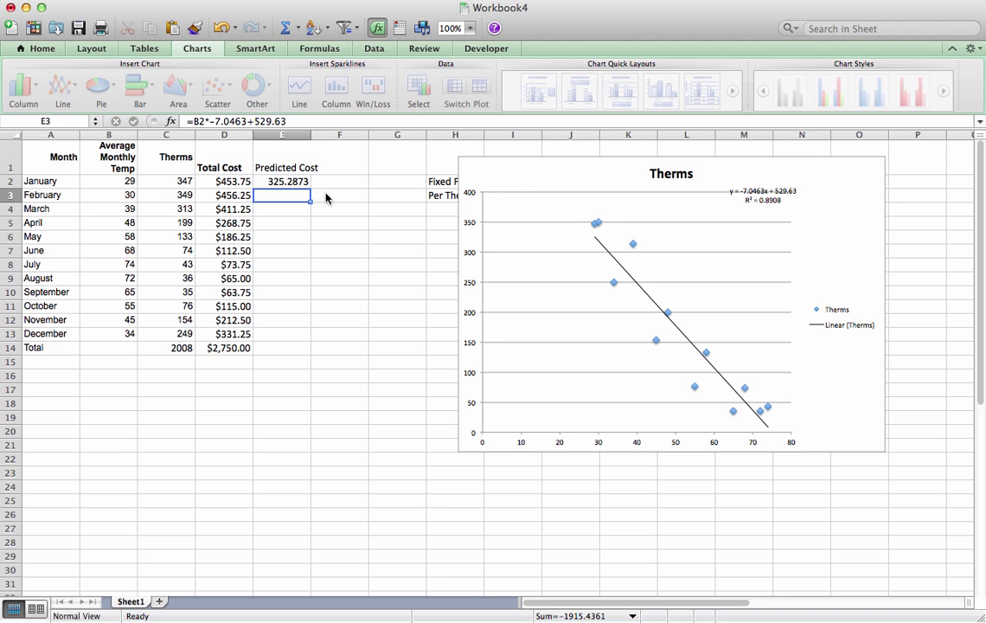
click(307, 183)
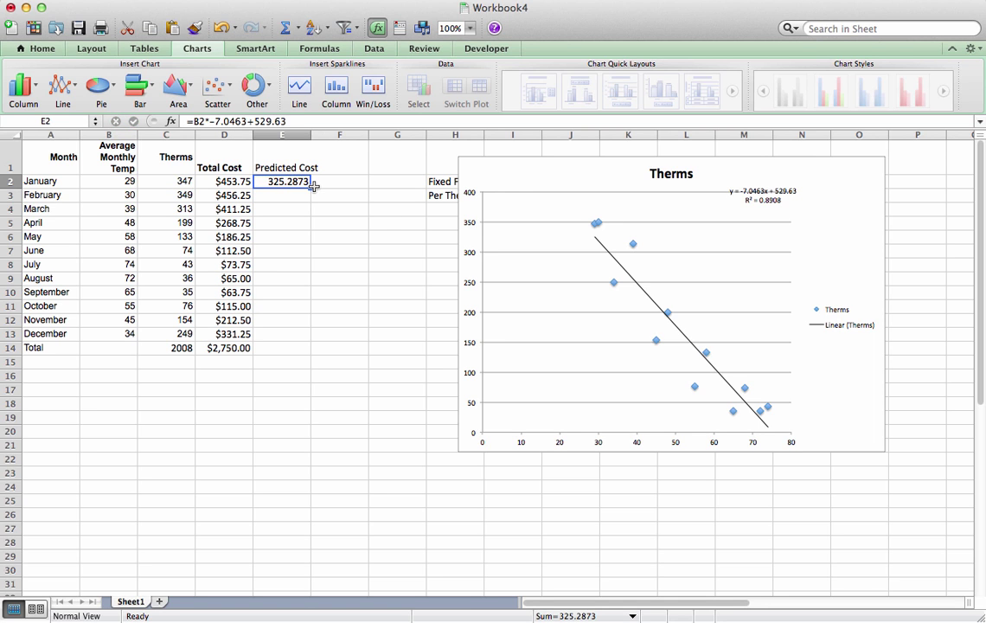
drag(310, 185, 308, 340)
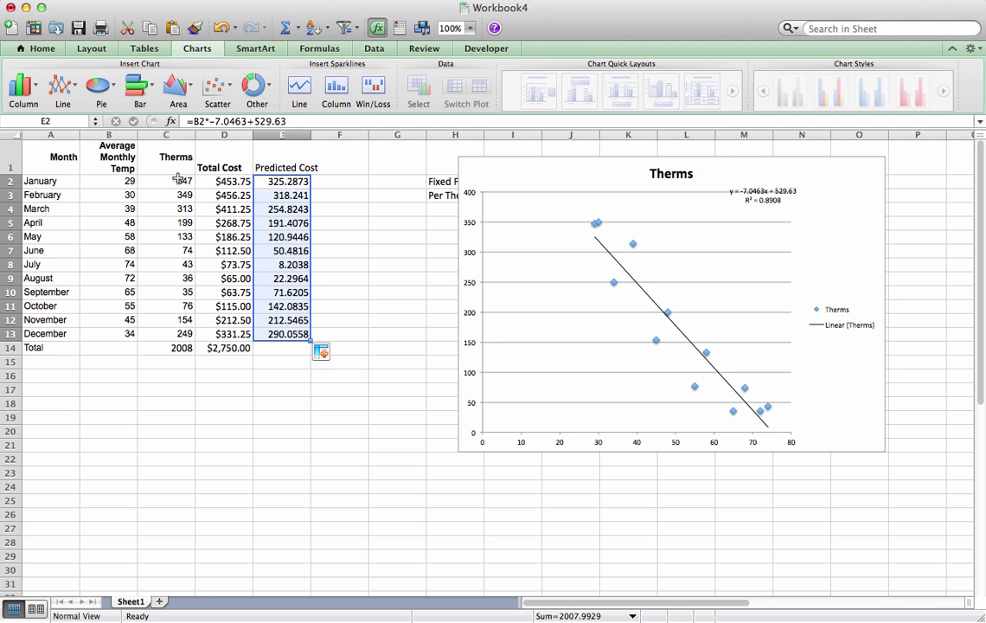
Change the E1 header to "Predicted Thermss".
click(262, 156)
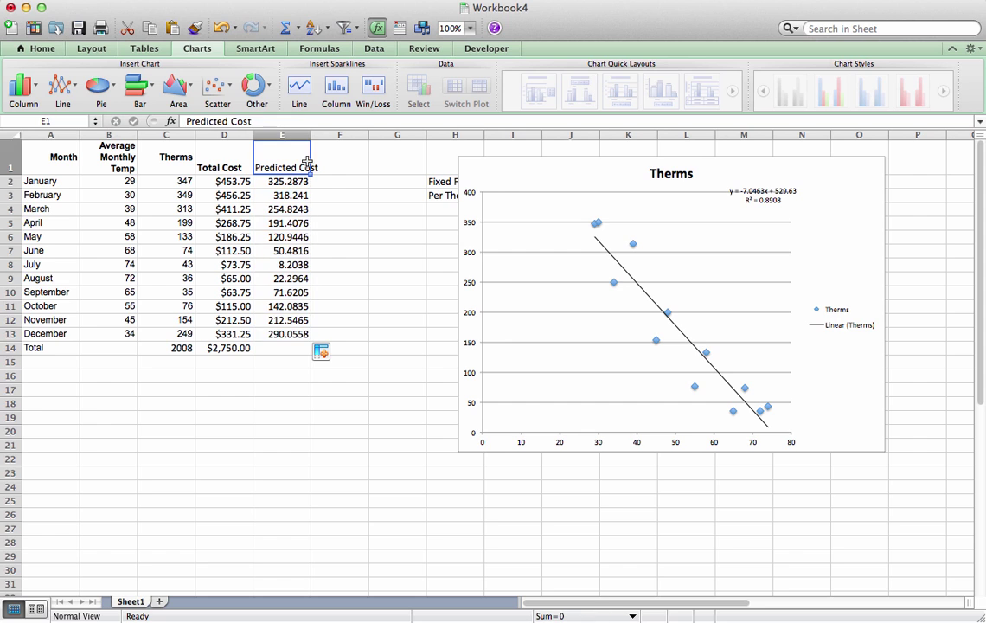
click(256, 122)
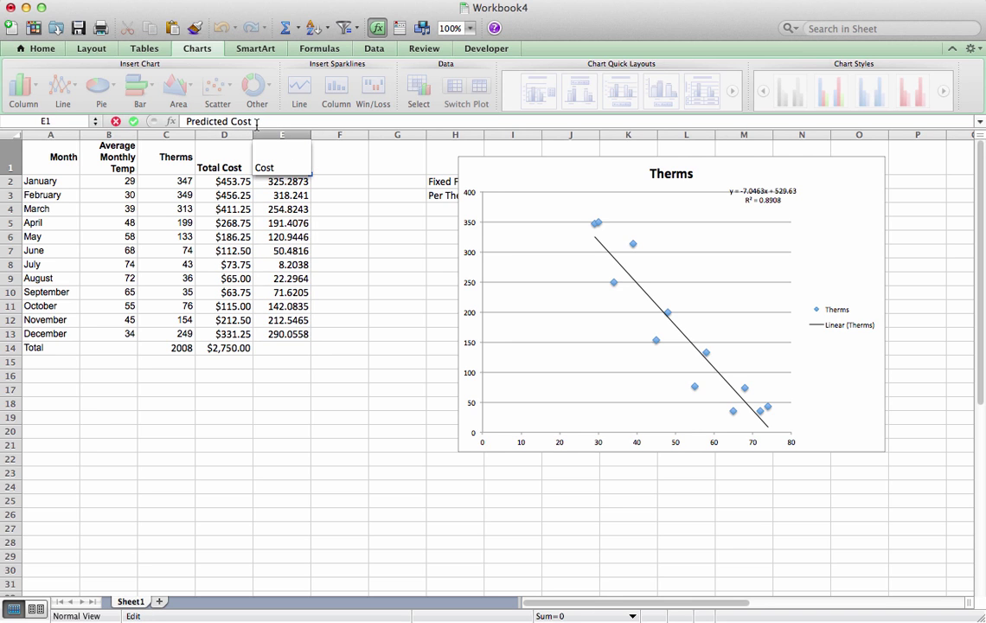
key(BackSpace)
key(BackSpace)
text(Thermss)
key(Return)
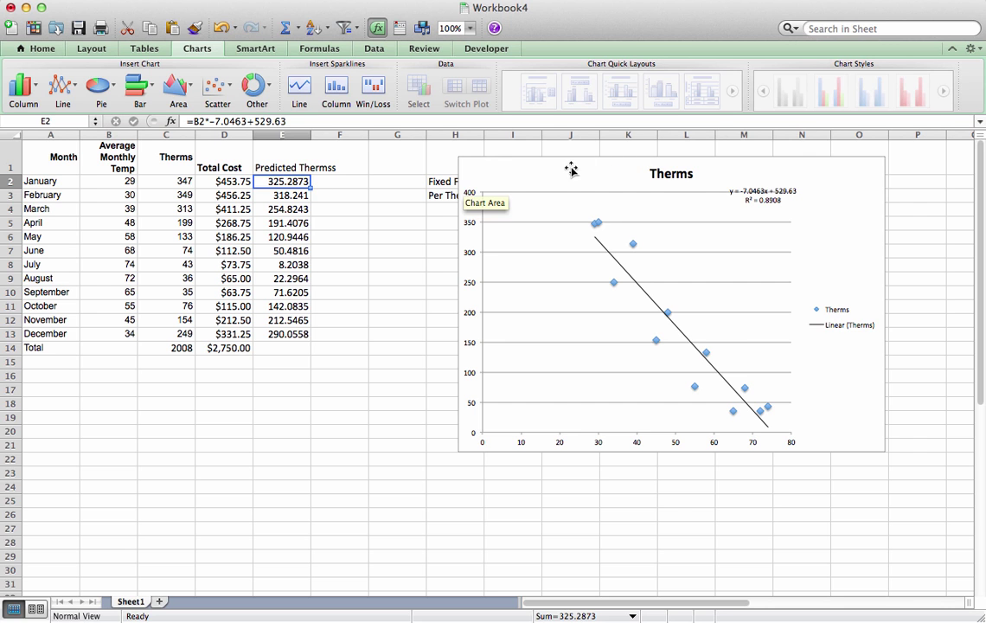
Move the chart clear of the fee cells, then copy January's total cost formula from D2 to F2 and fill it down through F13.
drag(570, 166, 694, 161)
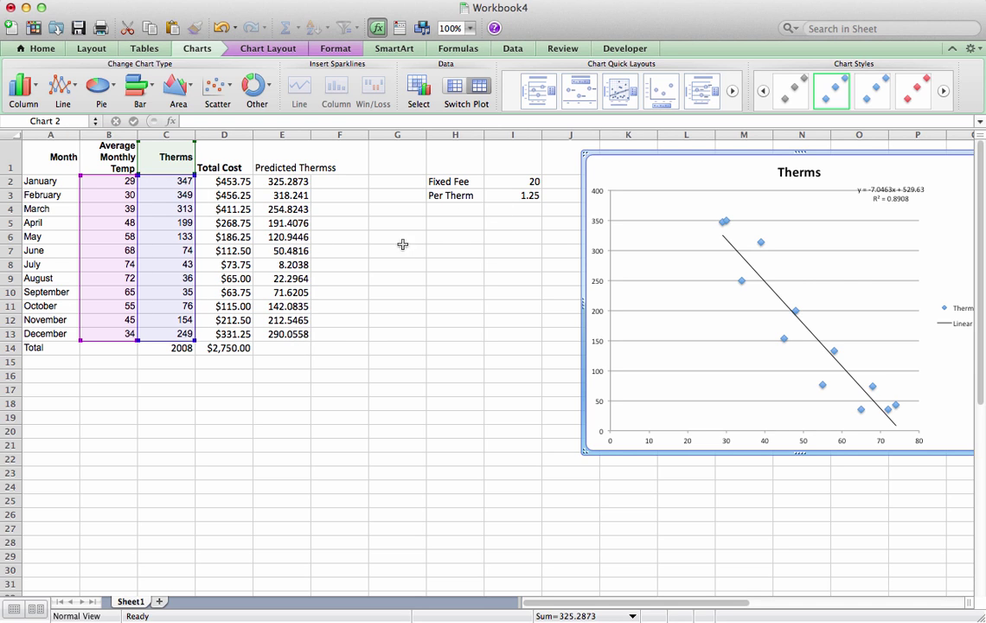
click(221, 181)
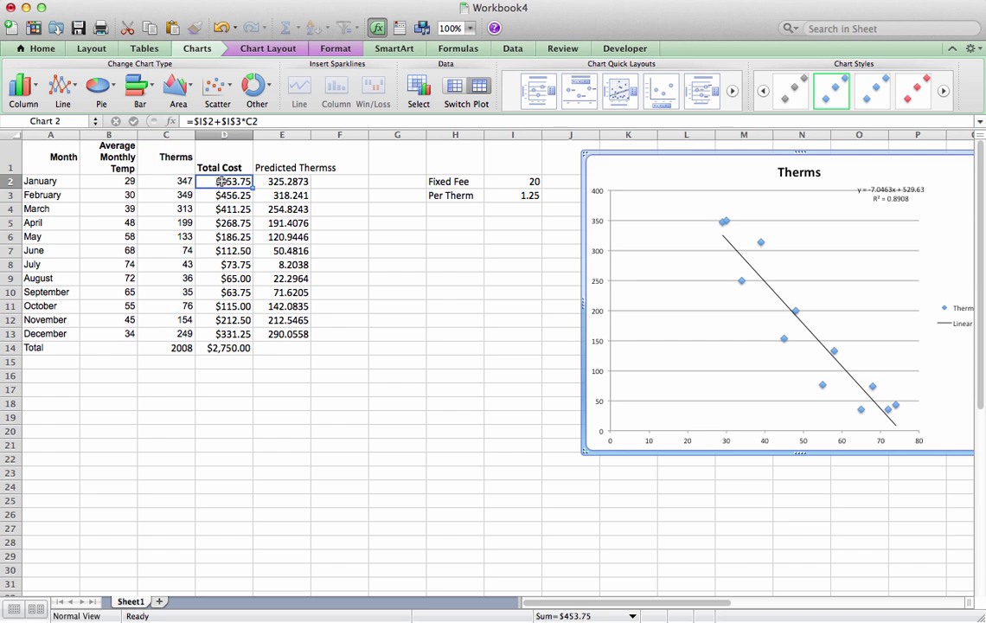
key(super+c)
click(337, 181)
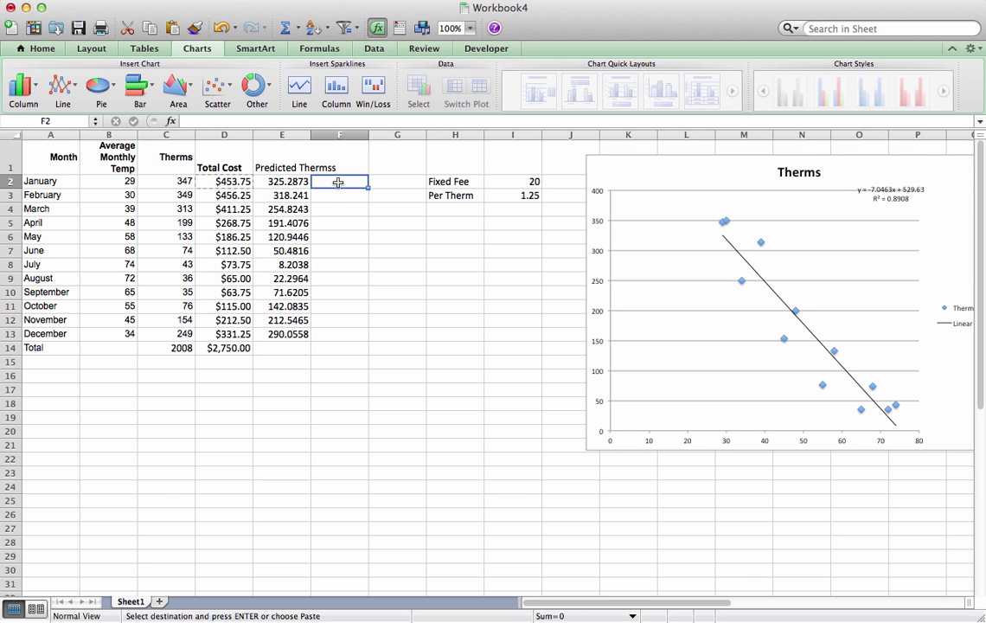
key(super+v)
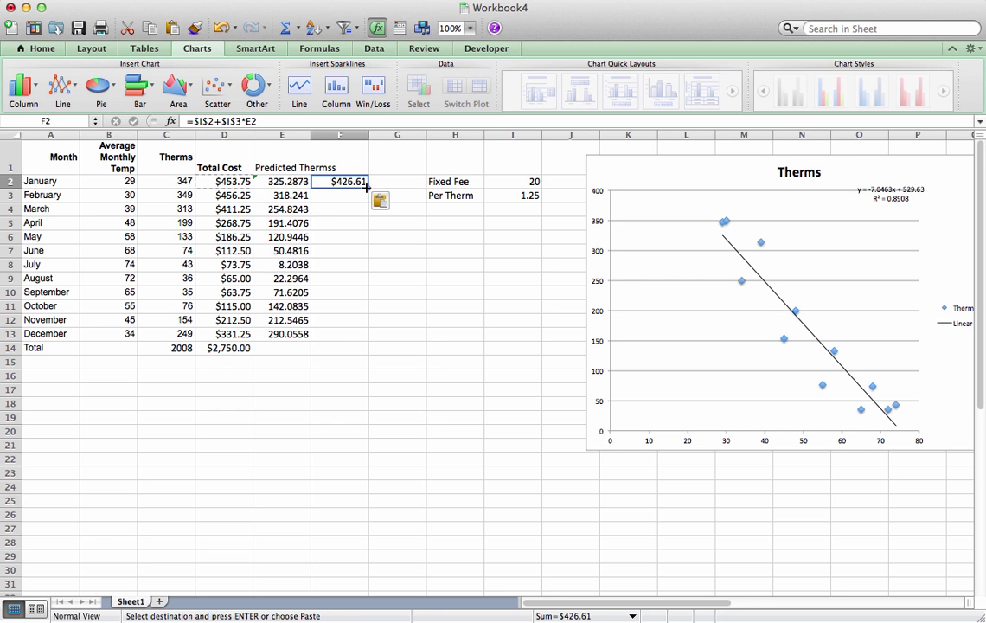
drag(366, 186, 403, 335)
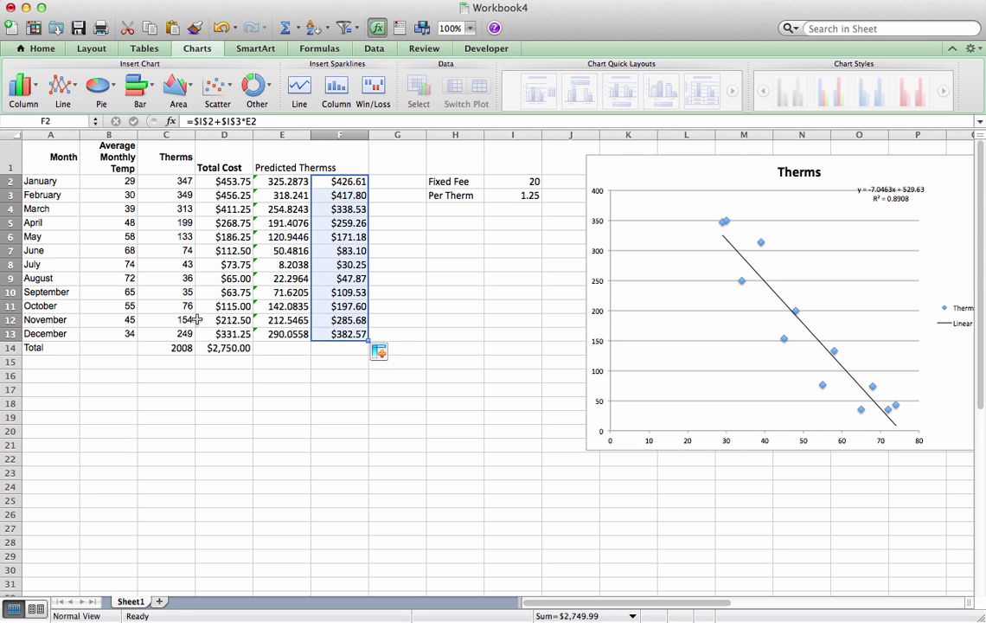
Set the per-therm rate in I3 to 1.30 and the fixed fee in I2 to 15.
click(213, 182)
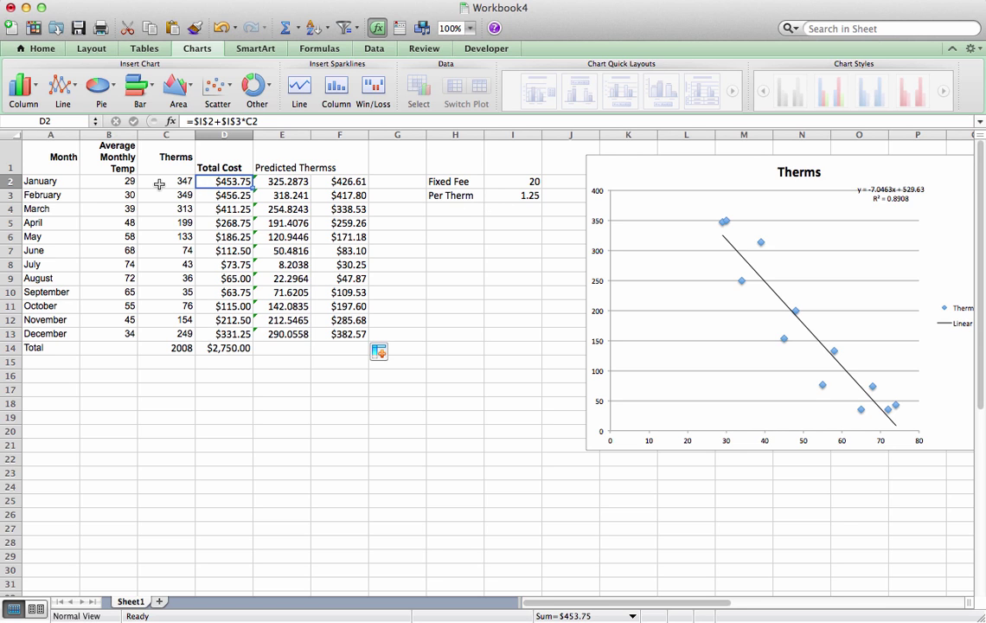
click(522, 195)
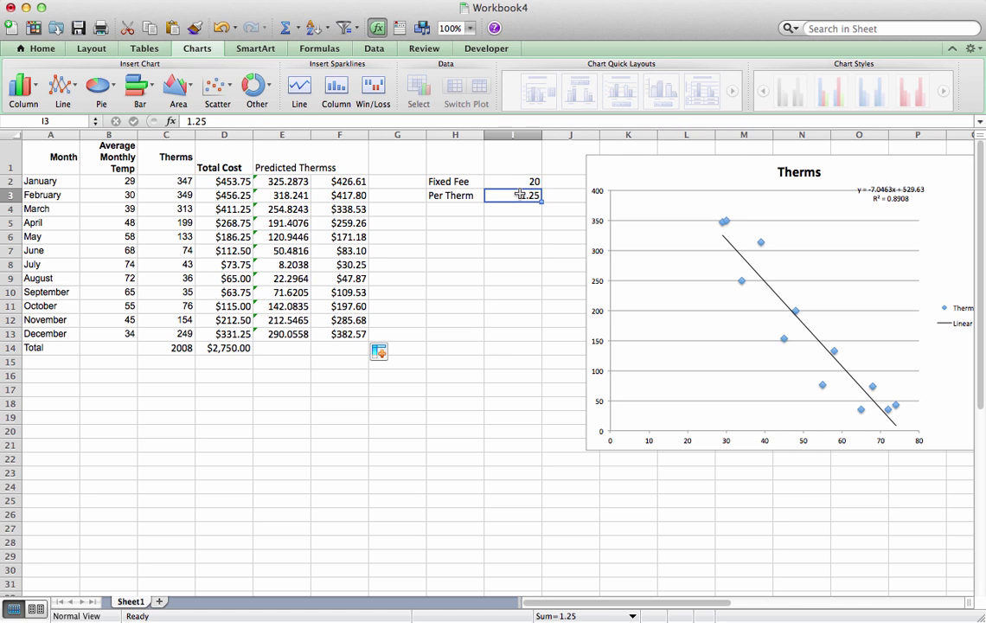
text(1.)
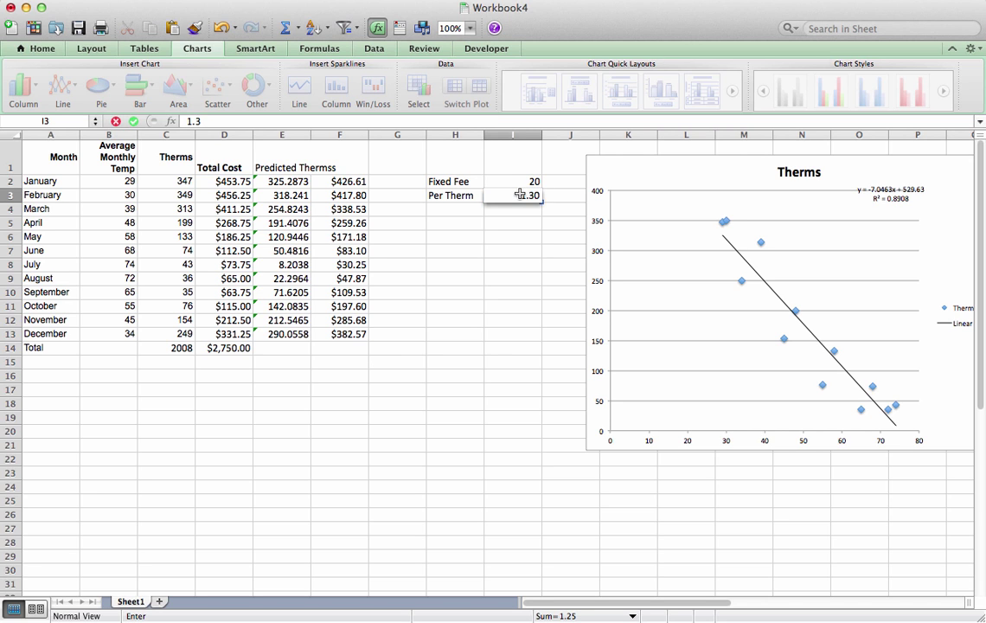
text(30)
click(515, 184)
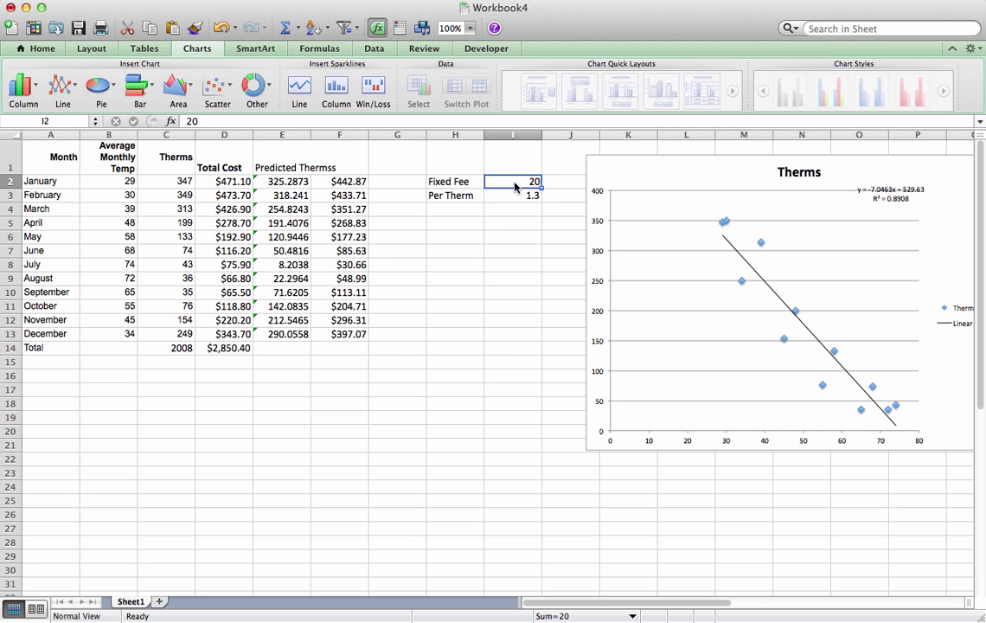
text(15)
key(Return)
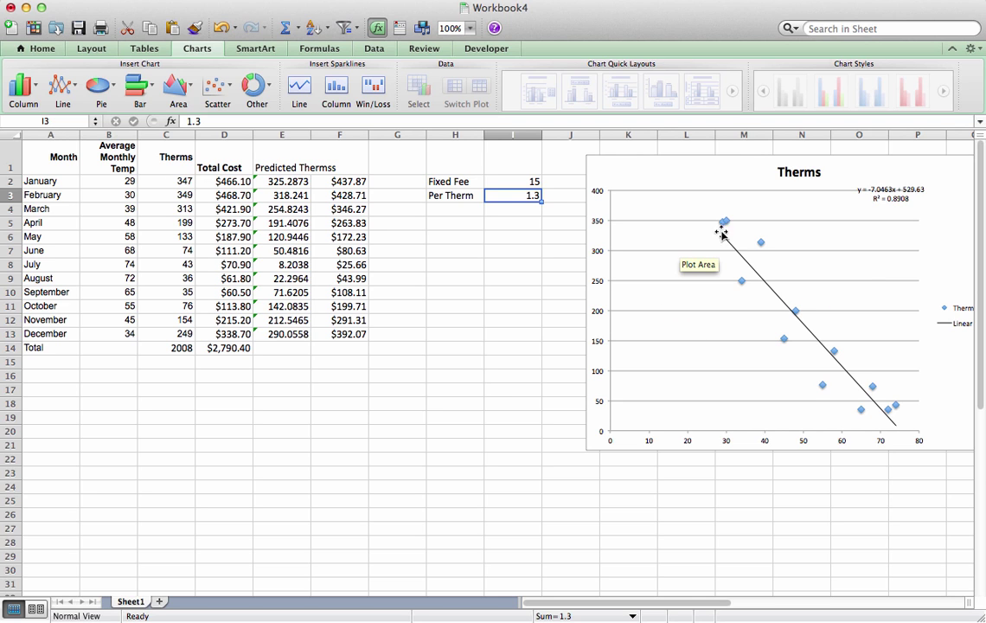
Move the scatter chart so that it spans columns J to P beside the fee cells.
drag(855, 179, 813, 167)
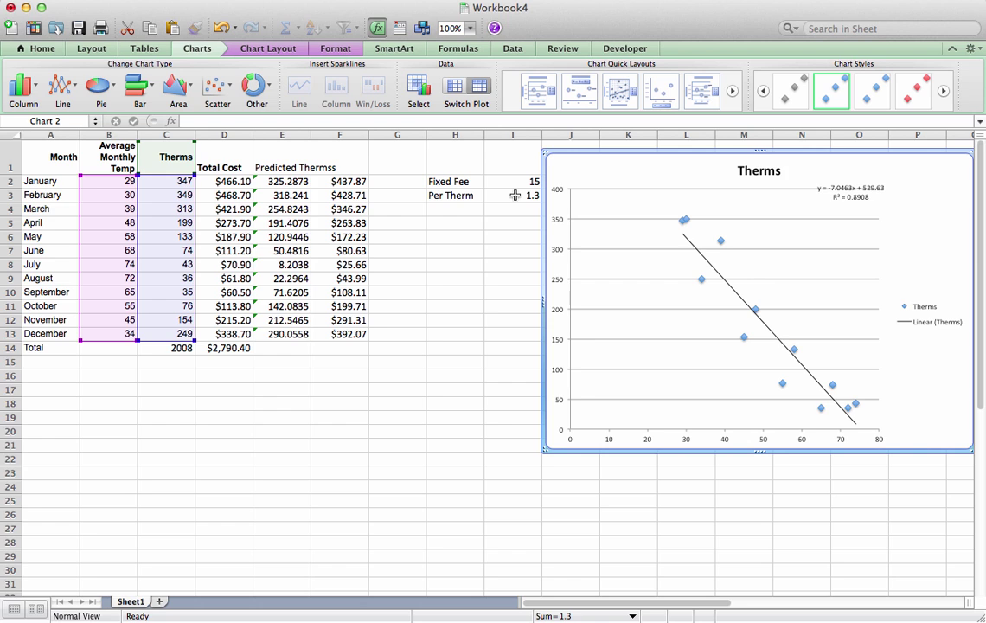
click(708, 2)
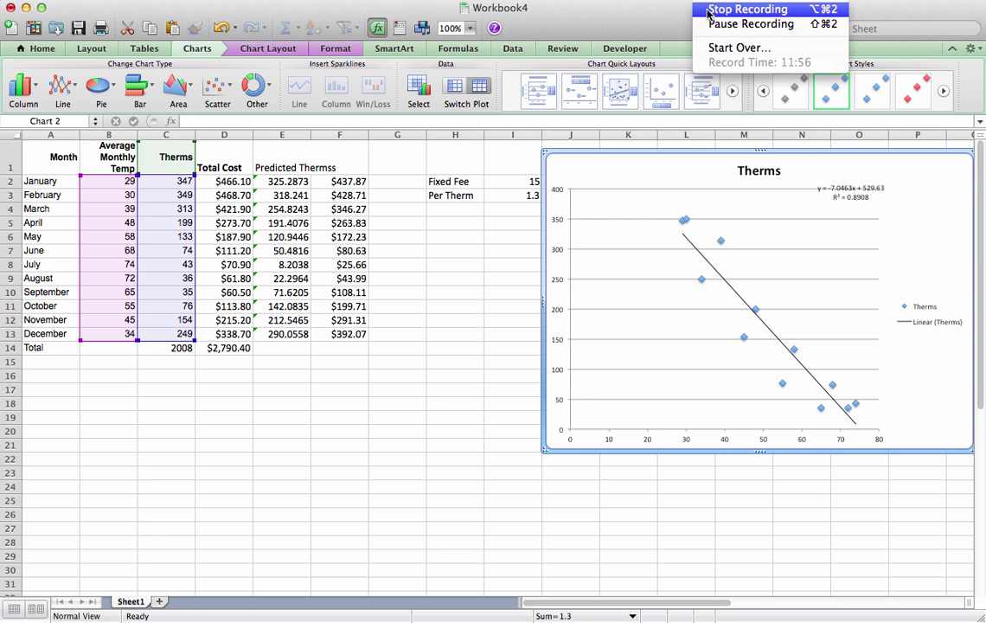